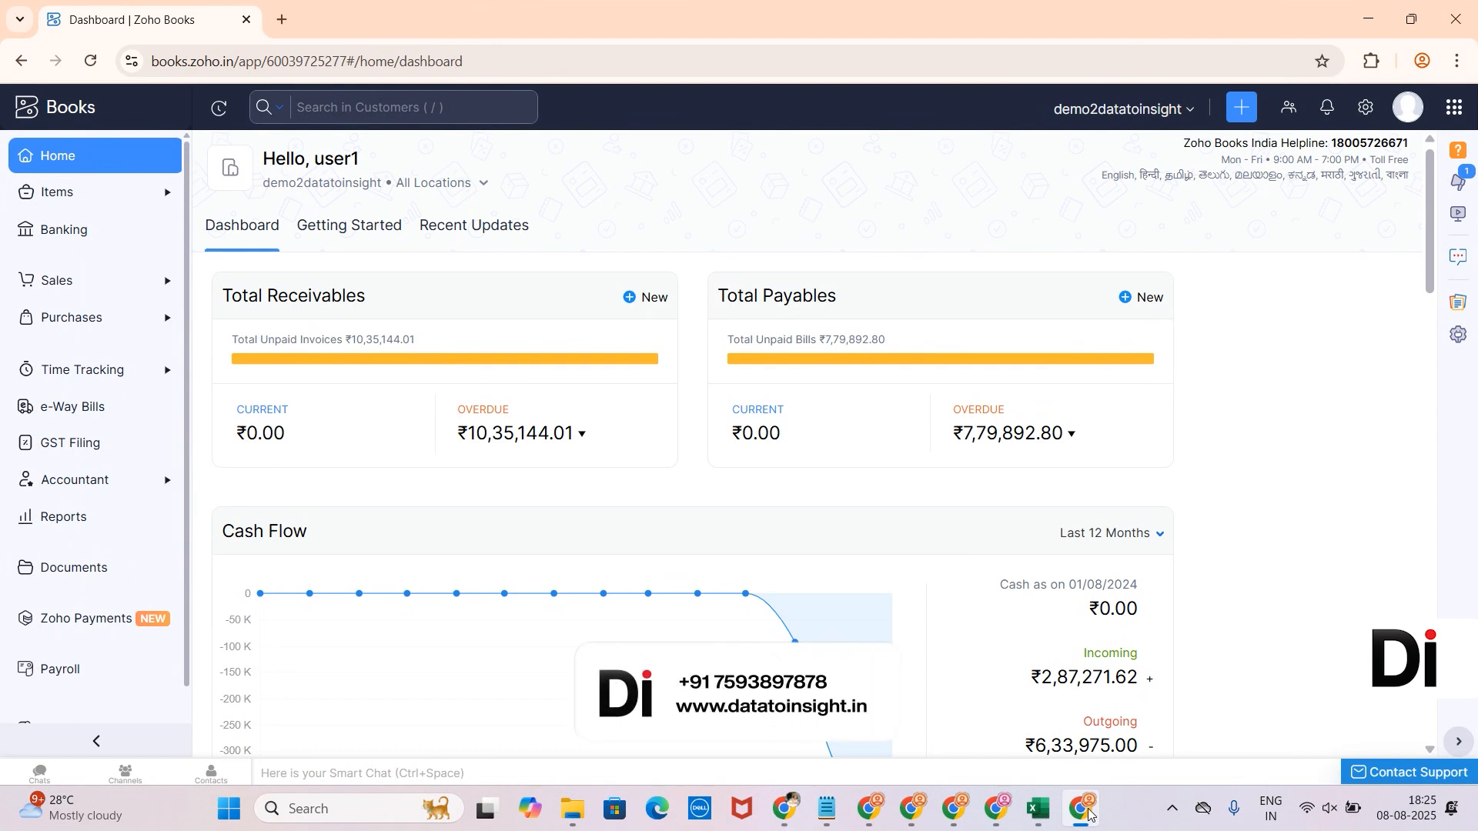
# - Open the Currencies settings page, with INR as base currency, and begin adding a new currency
pyautogui.moveTo(1031, 817)
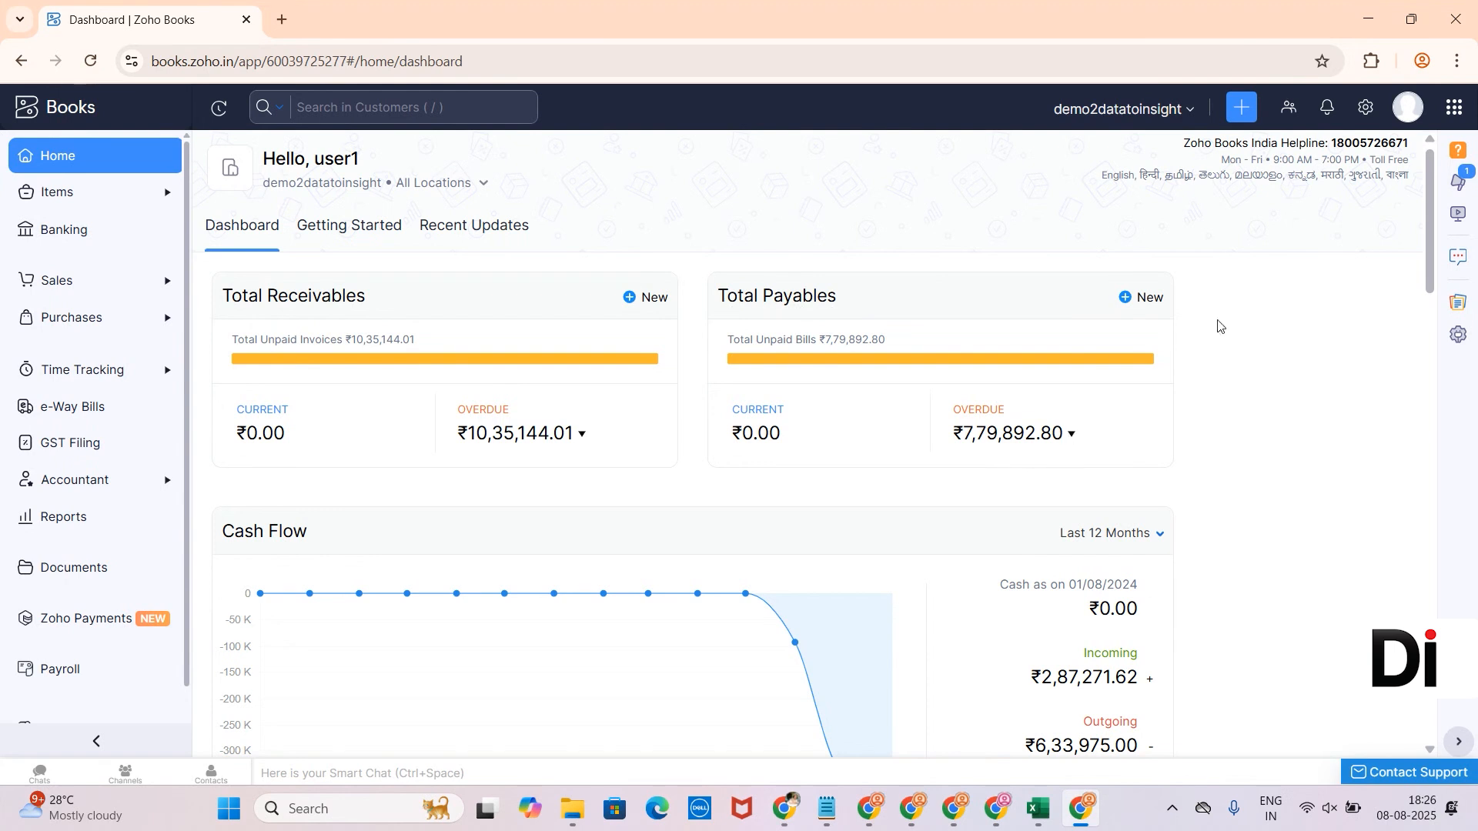
pyautogui.click(1367, 108)
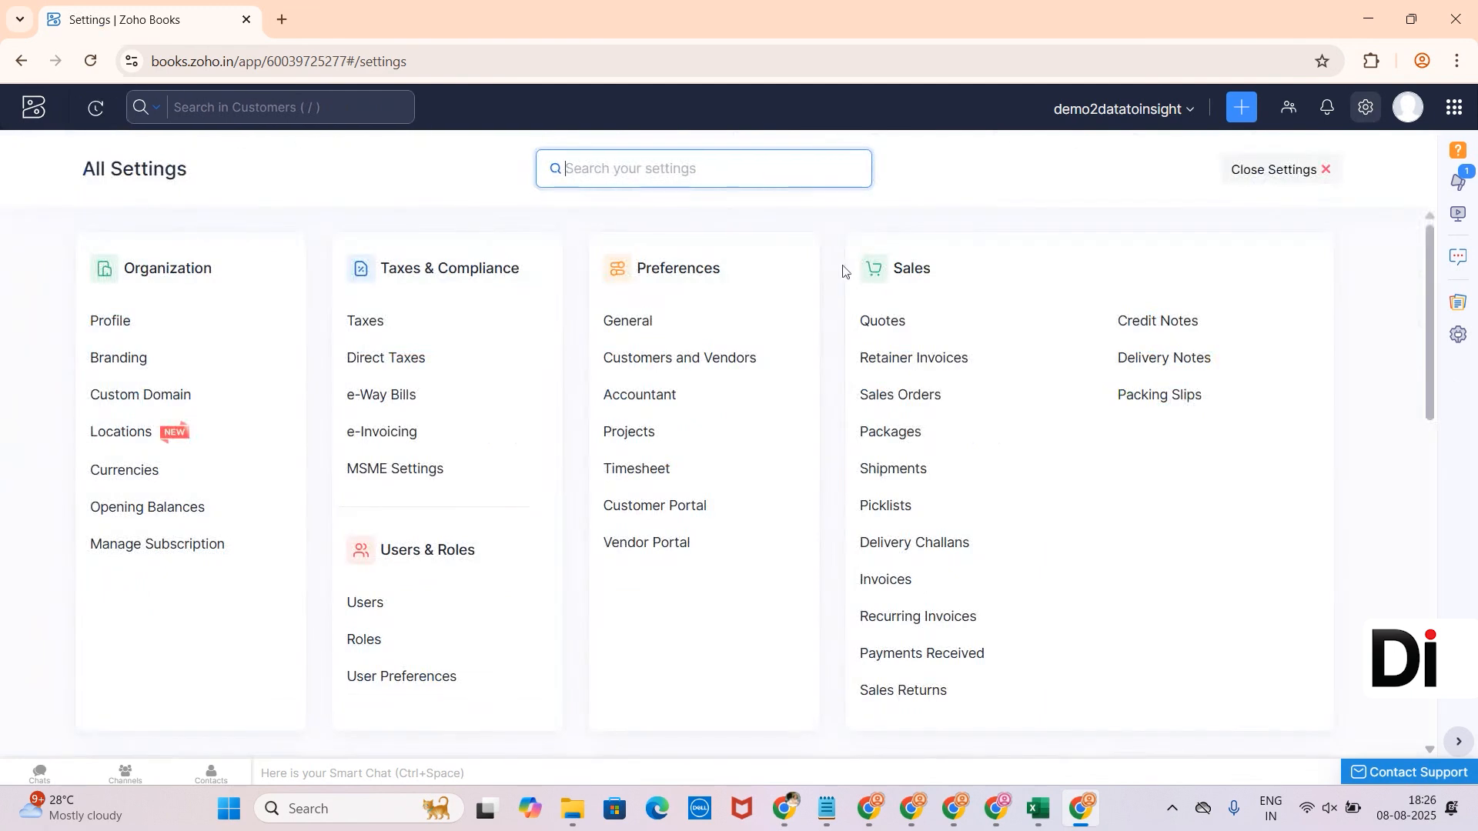
pyautogui.click(183, 472)
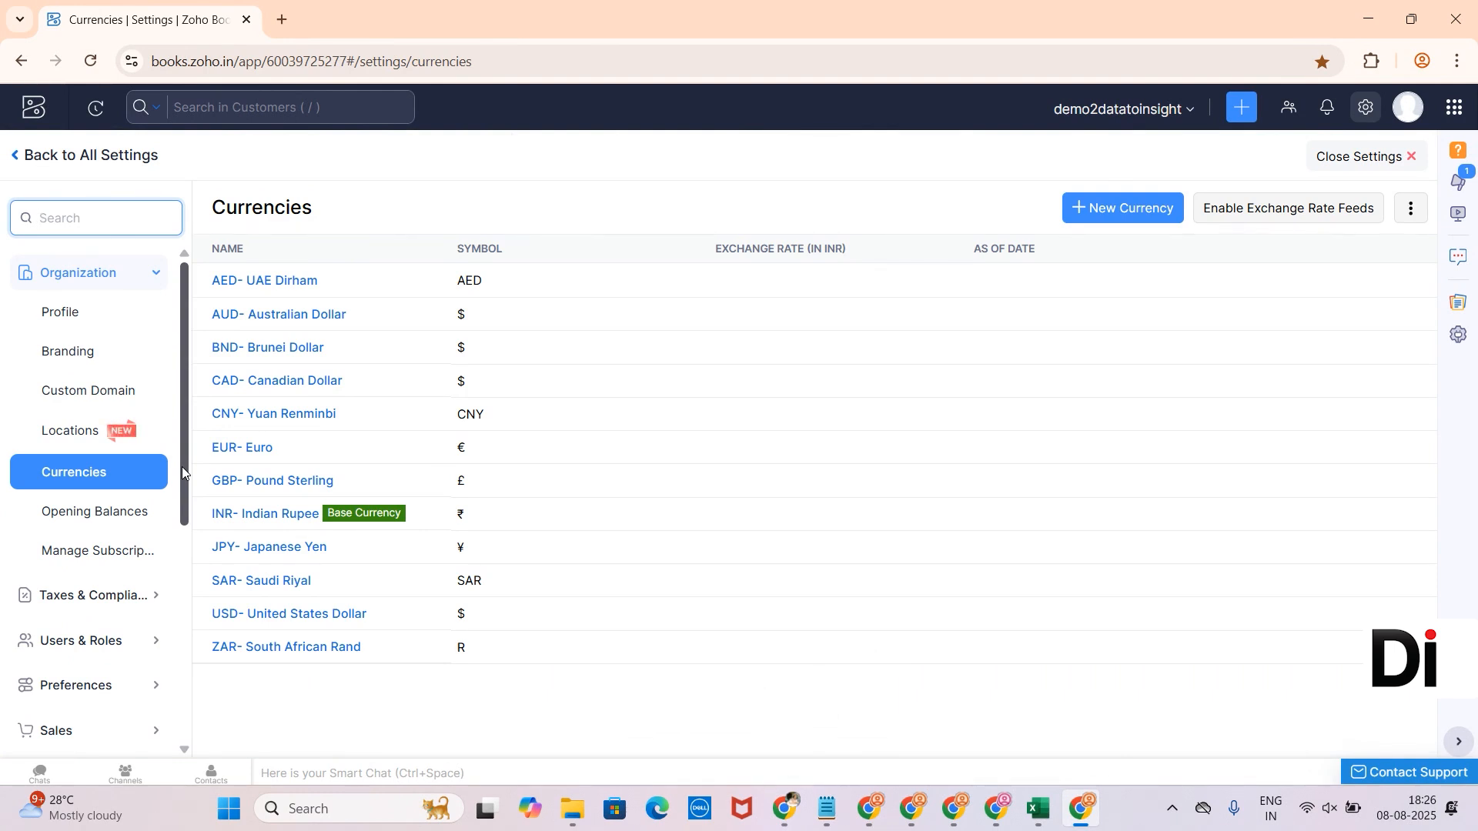
pyautogui.click(1115, 207)
# - Add QAR - Qatari Riyal as a new currency, found by searching 'qar', and save it
pyautogui.click(645, 205)
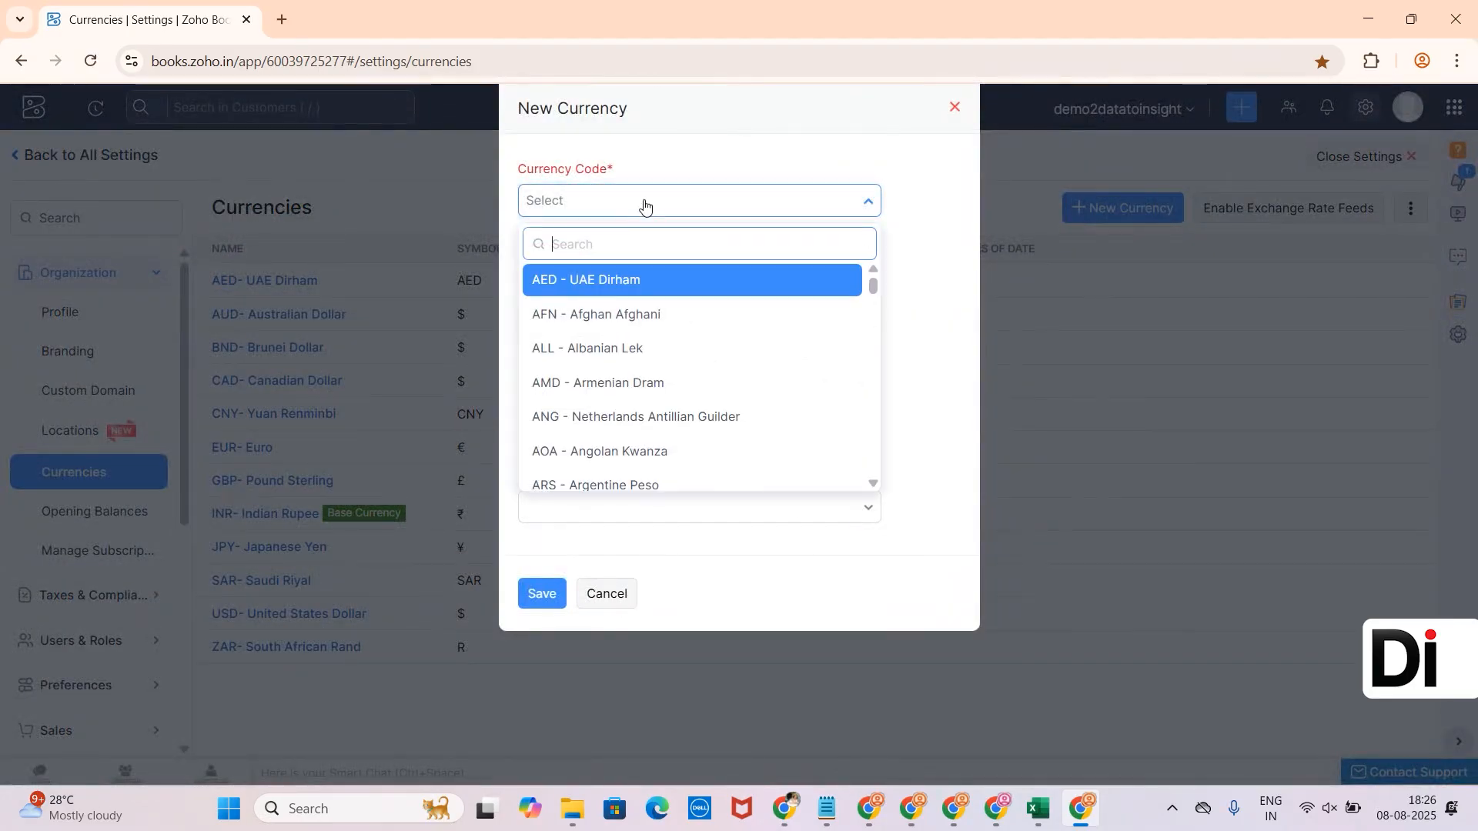
pyautogui.write('qar')
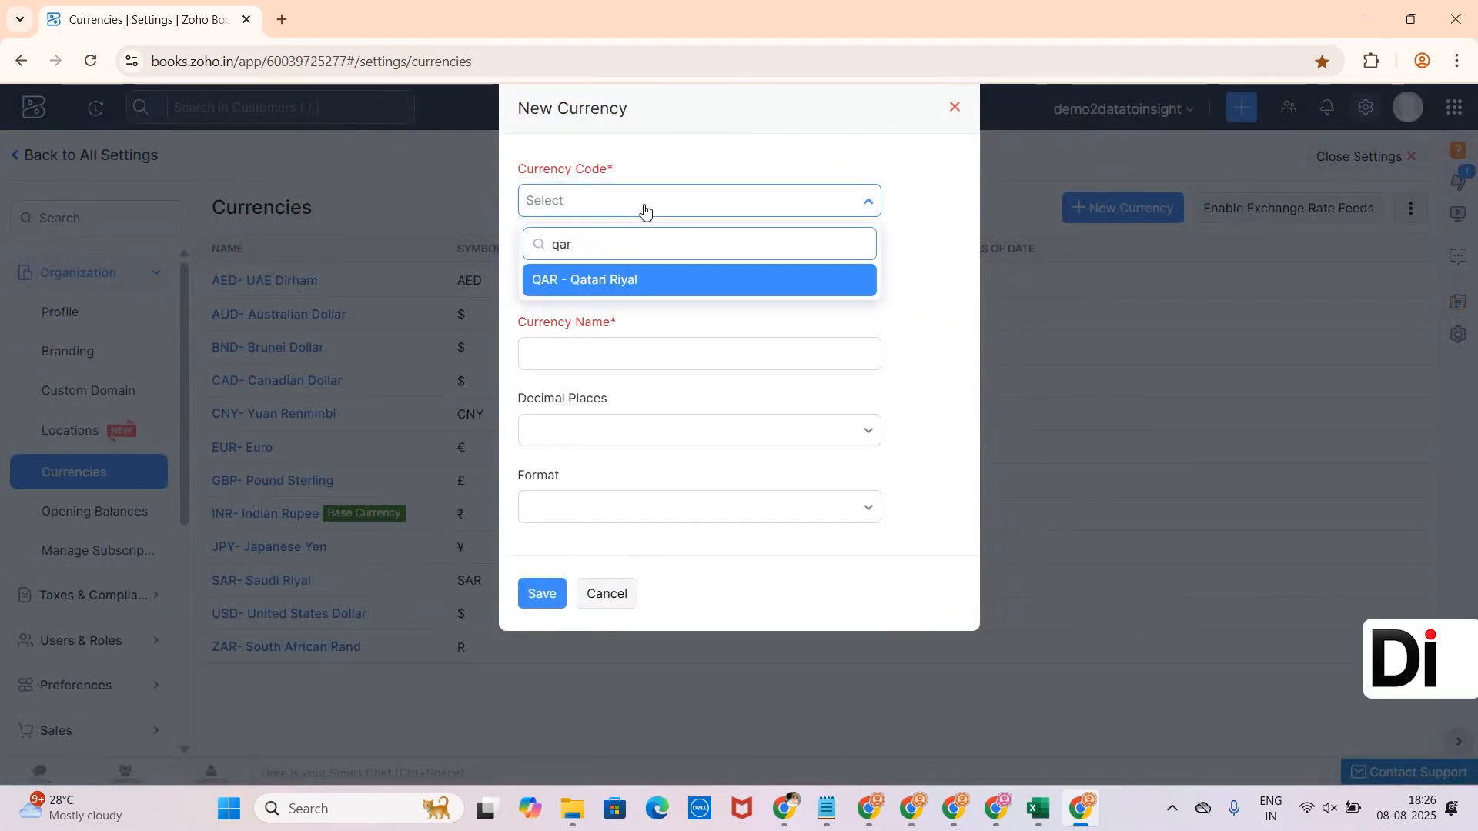
pyautogui.click(623, 283)
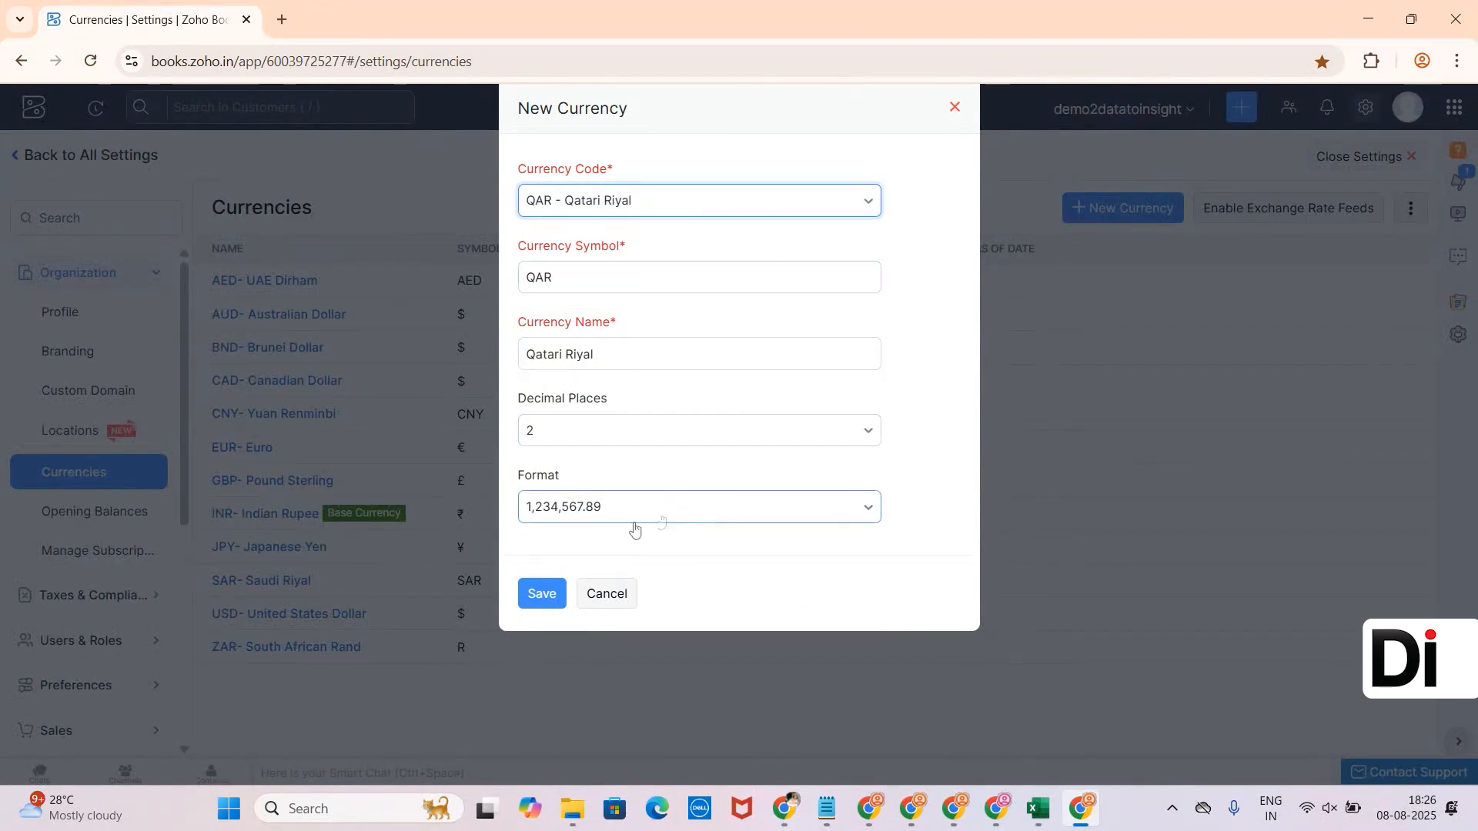
pyautogui.click(549, 613)
pyautogui.click(553, 598)
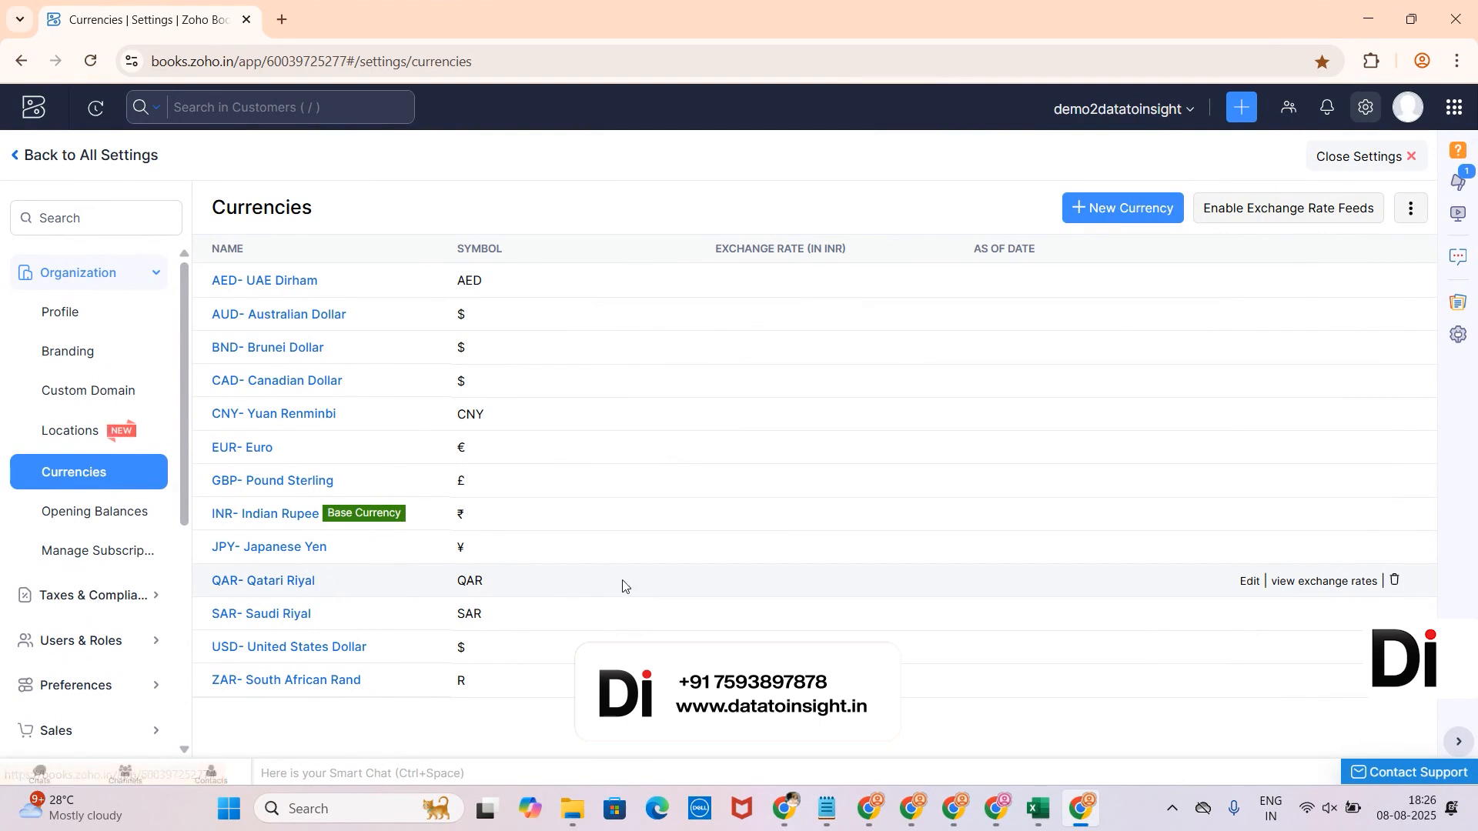
# - Add a QAR exchange rate of 2500 dated 8 Aug 2025, then close settings
pyautogui.click(1313, 583)
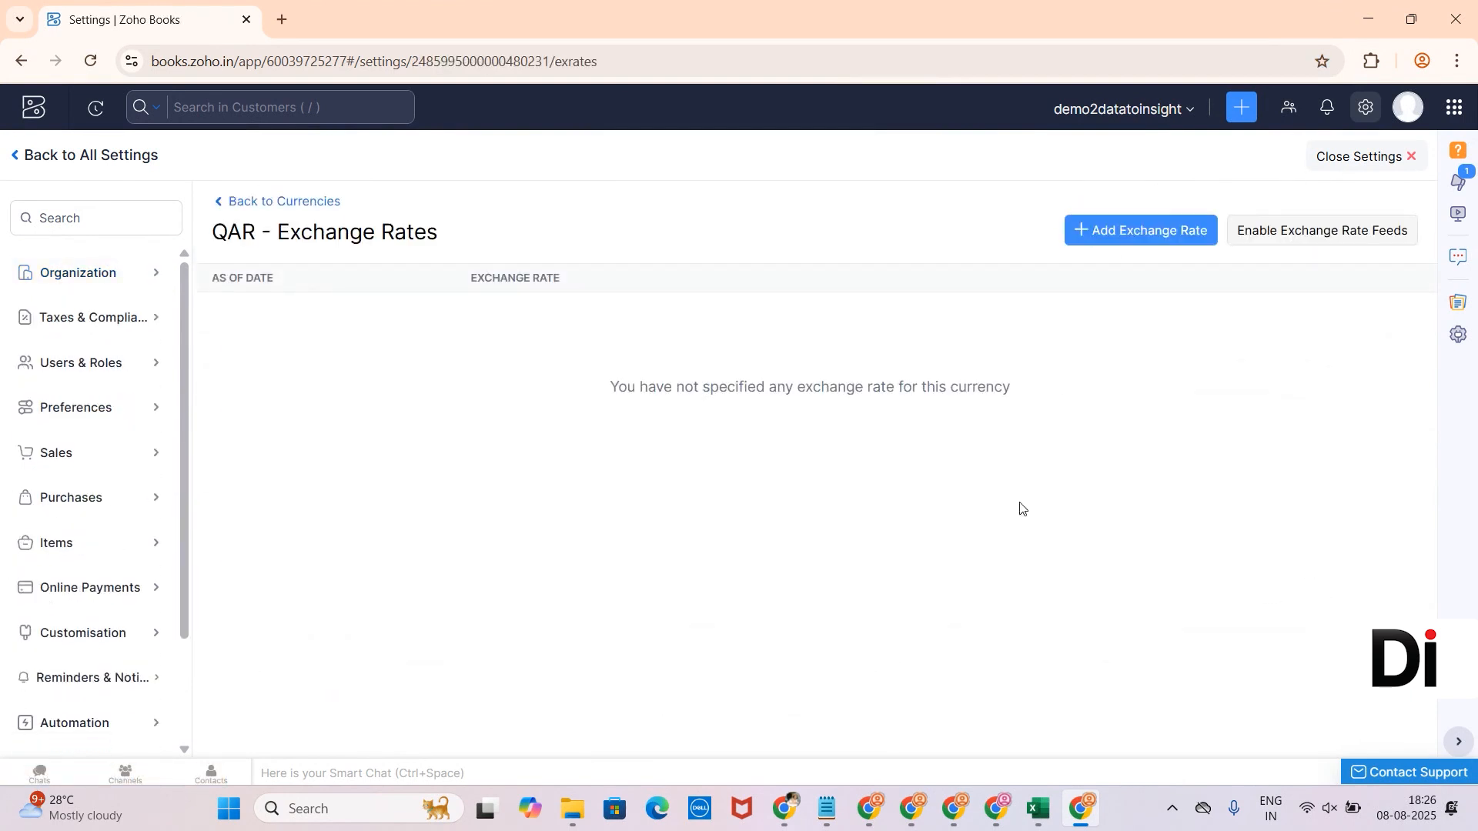
pyautogui.click(1125, 233)
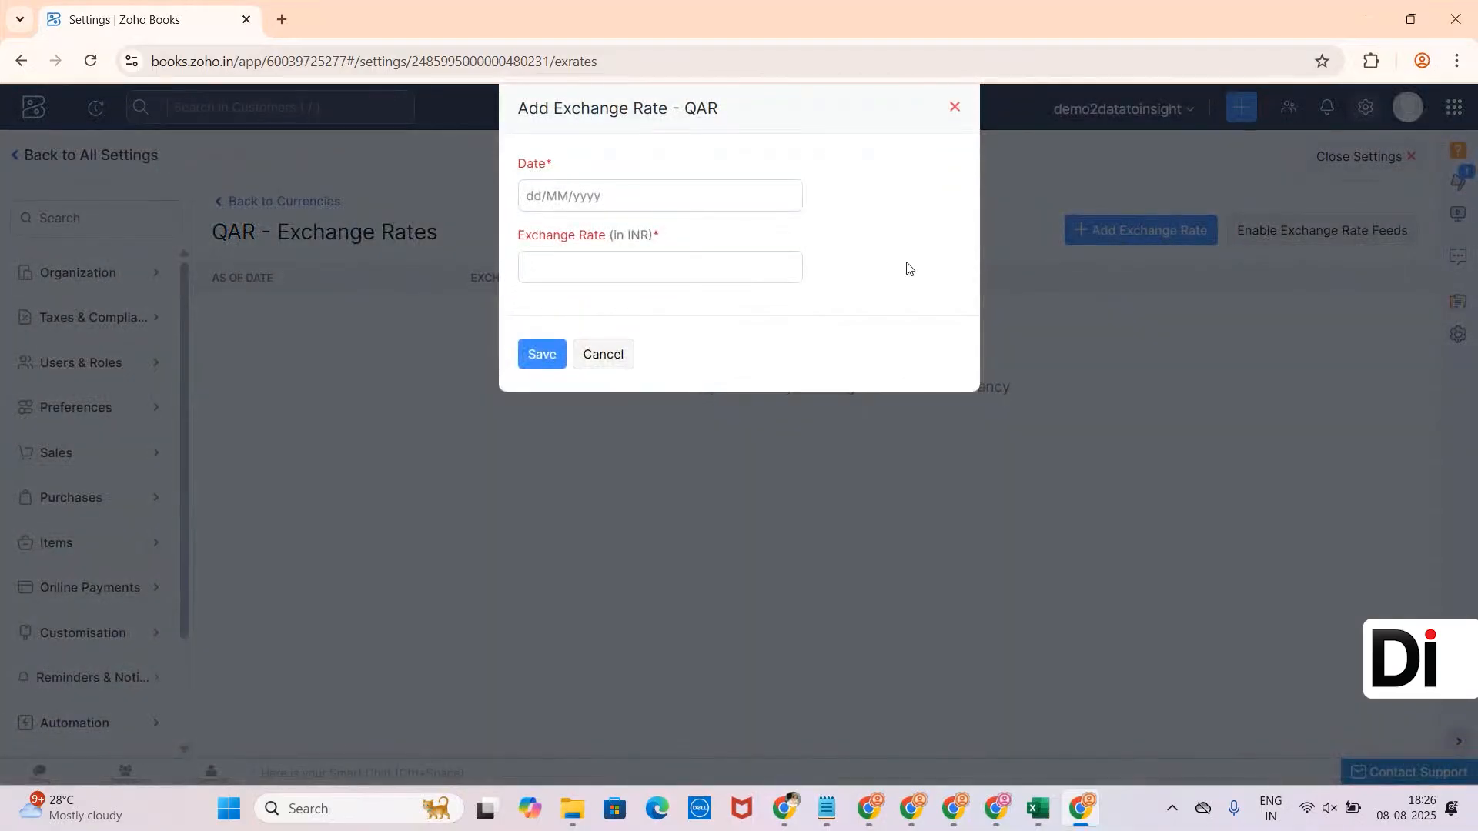
pyautogui.click(739, 197)
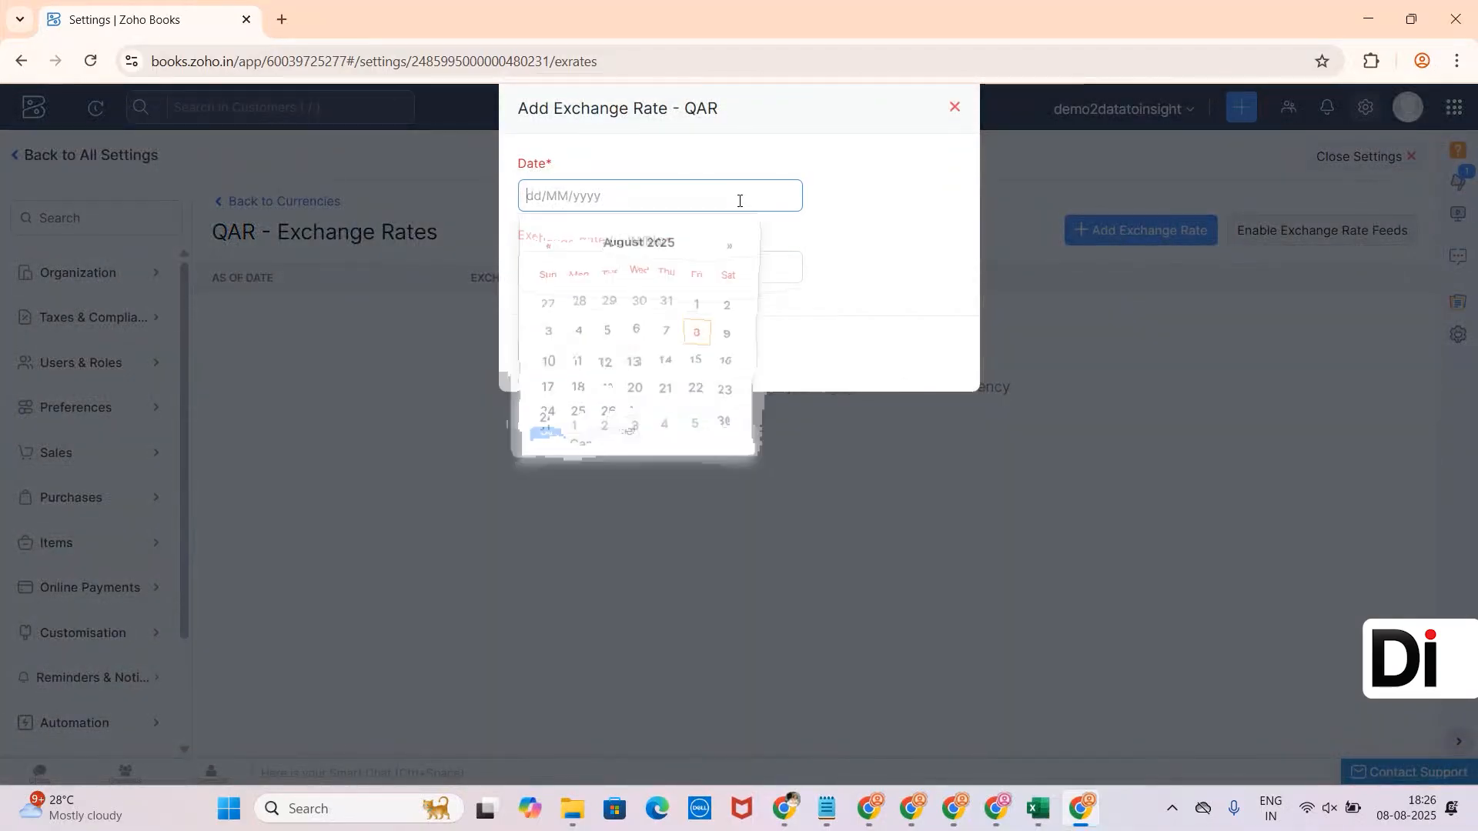
pyautogui.click(699, 337)
pyautogui.click(605, 271)
pyautogui.write('2500')
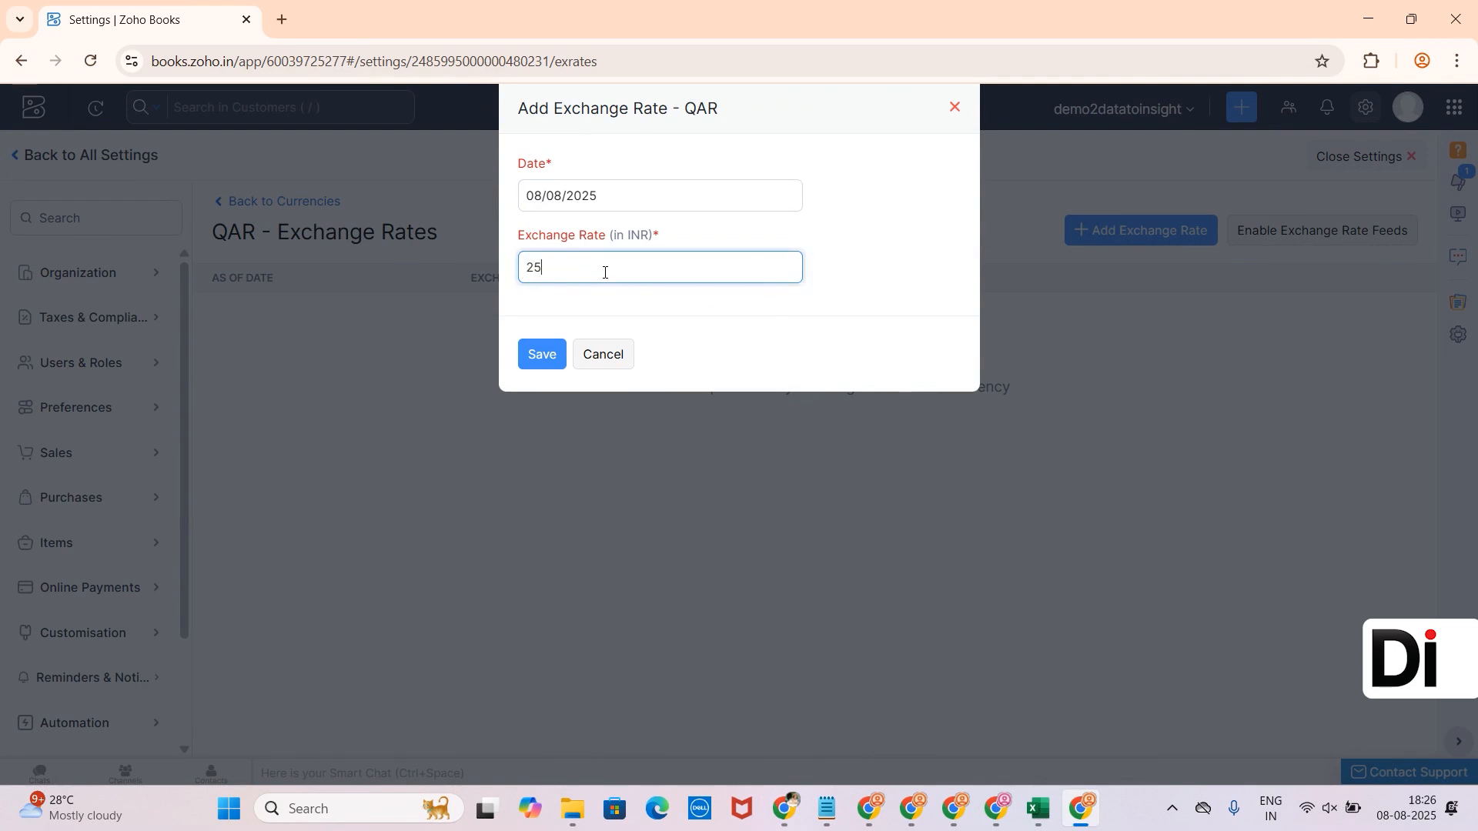
pyautogui.click(543, 356)
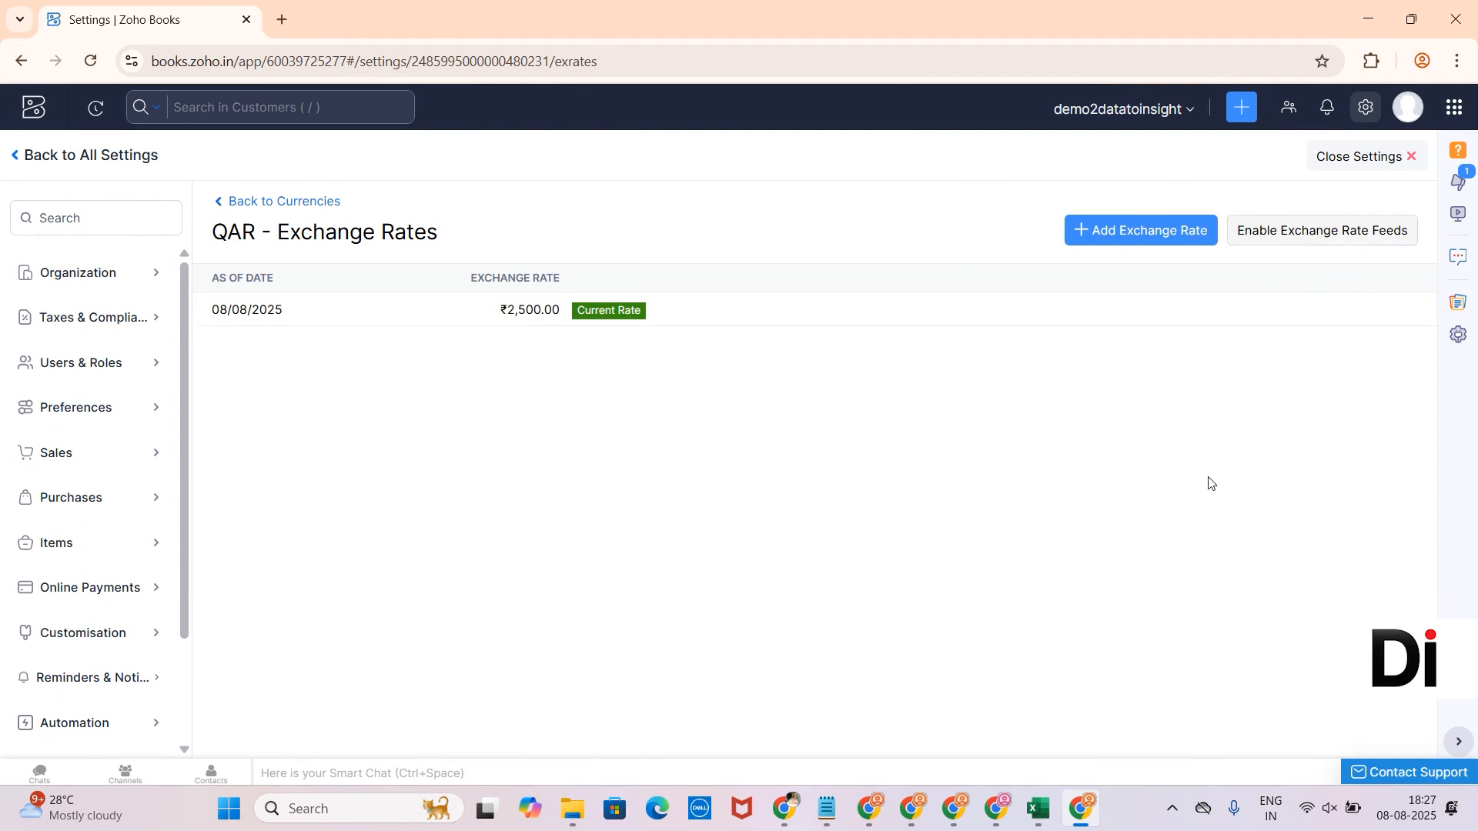
pyautogui.click(1353, 156)
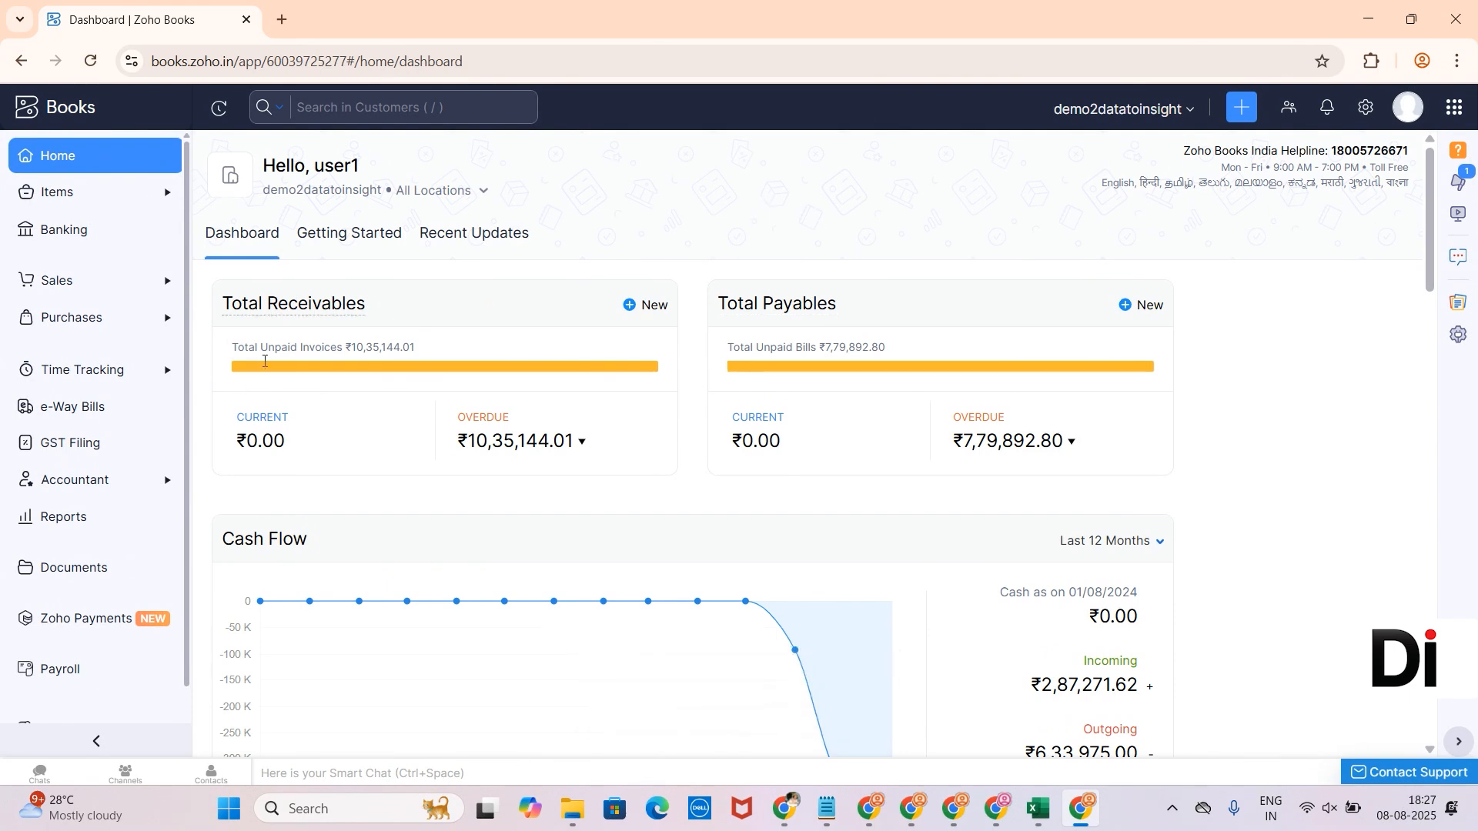
# - Open the Customers list under Sales and start a new customer
pyautogui.click(86, 294)
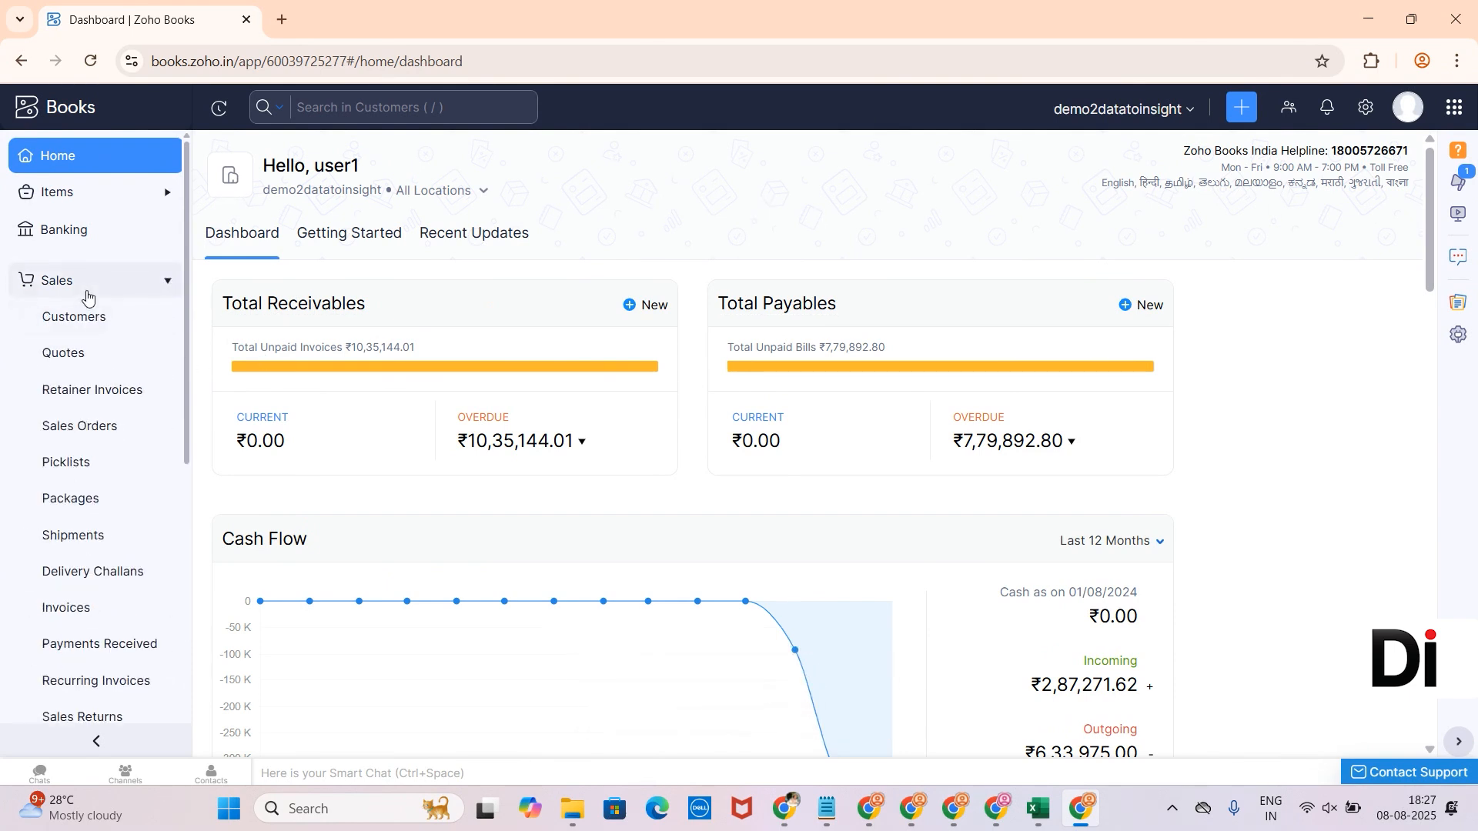
pyautogui.click(91, 317)
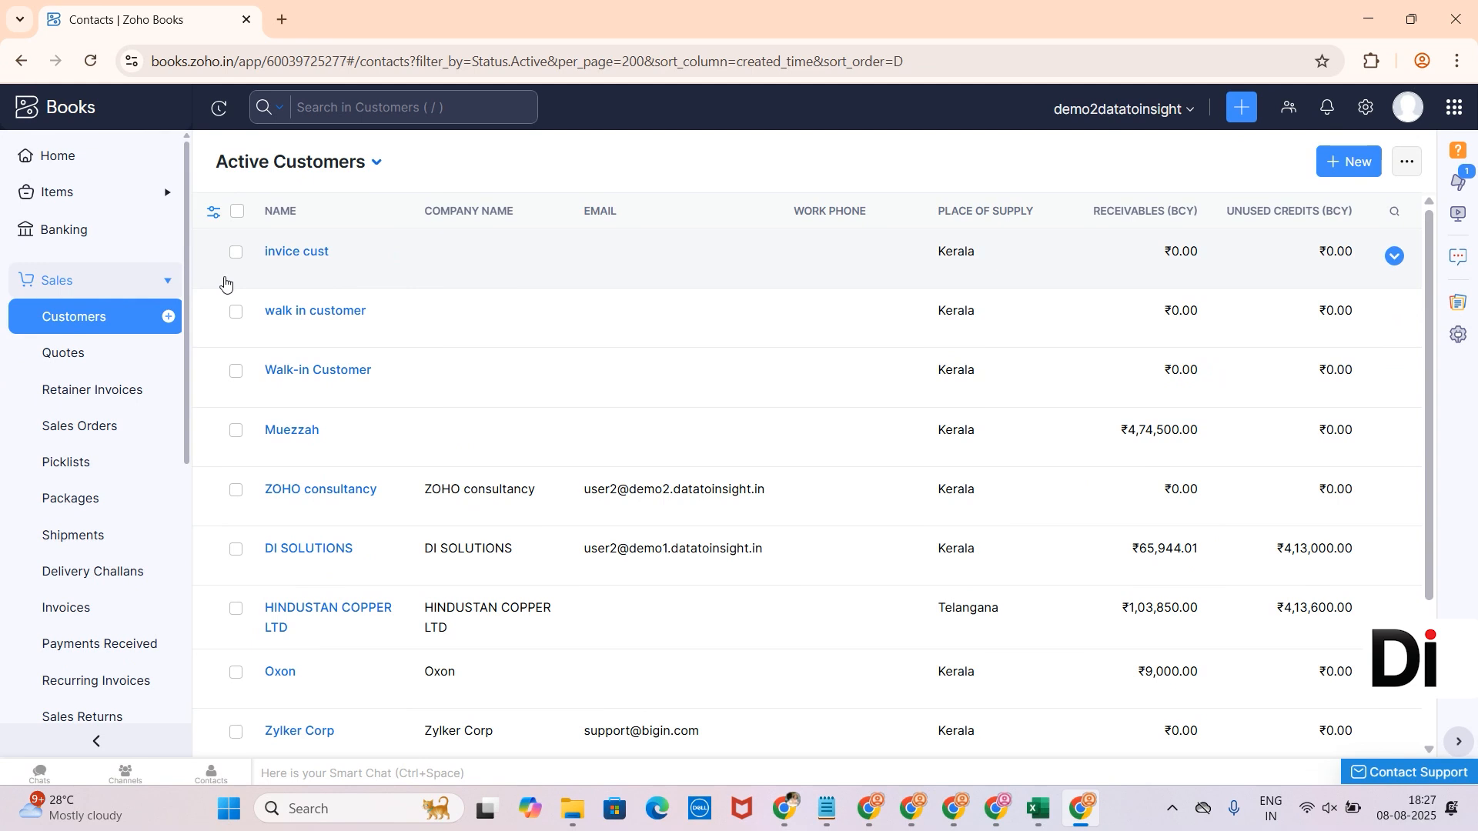
pyautogui.click(1344, 158)
# - Enter 'Customer1234' as the last name and use it as the display name
pyautogui.click(759, 312)
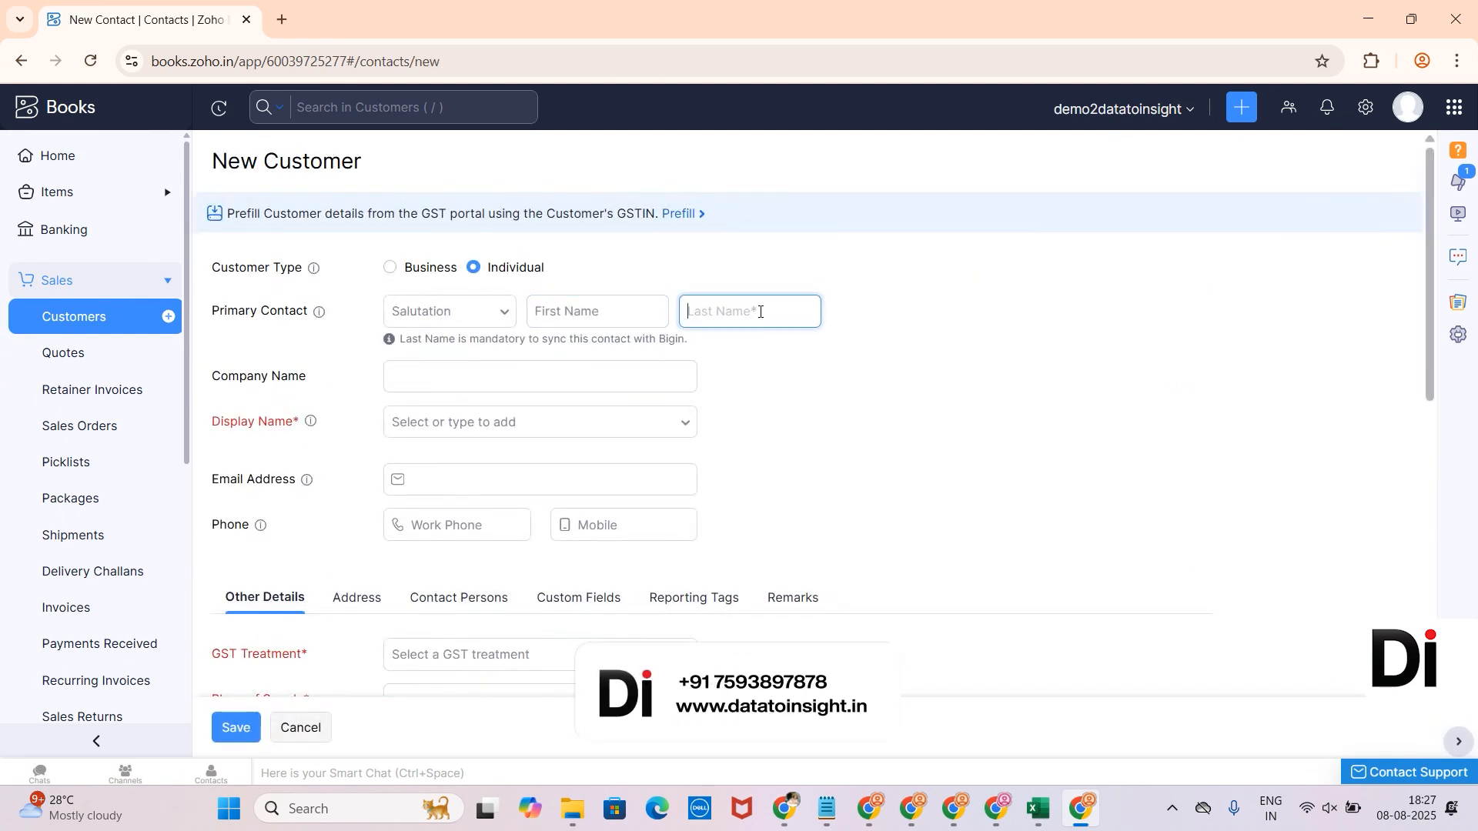
pyautogui.write('Custom')
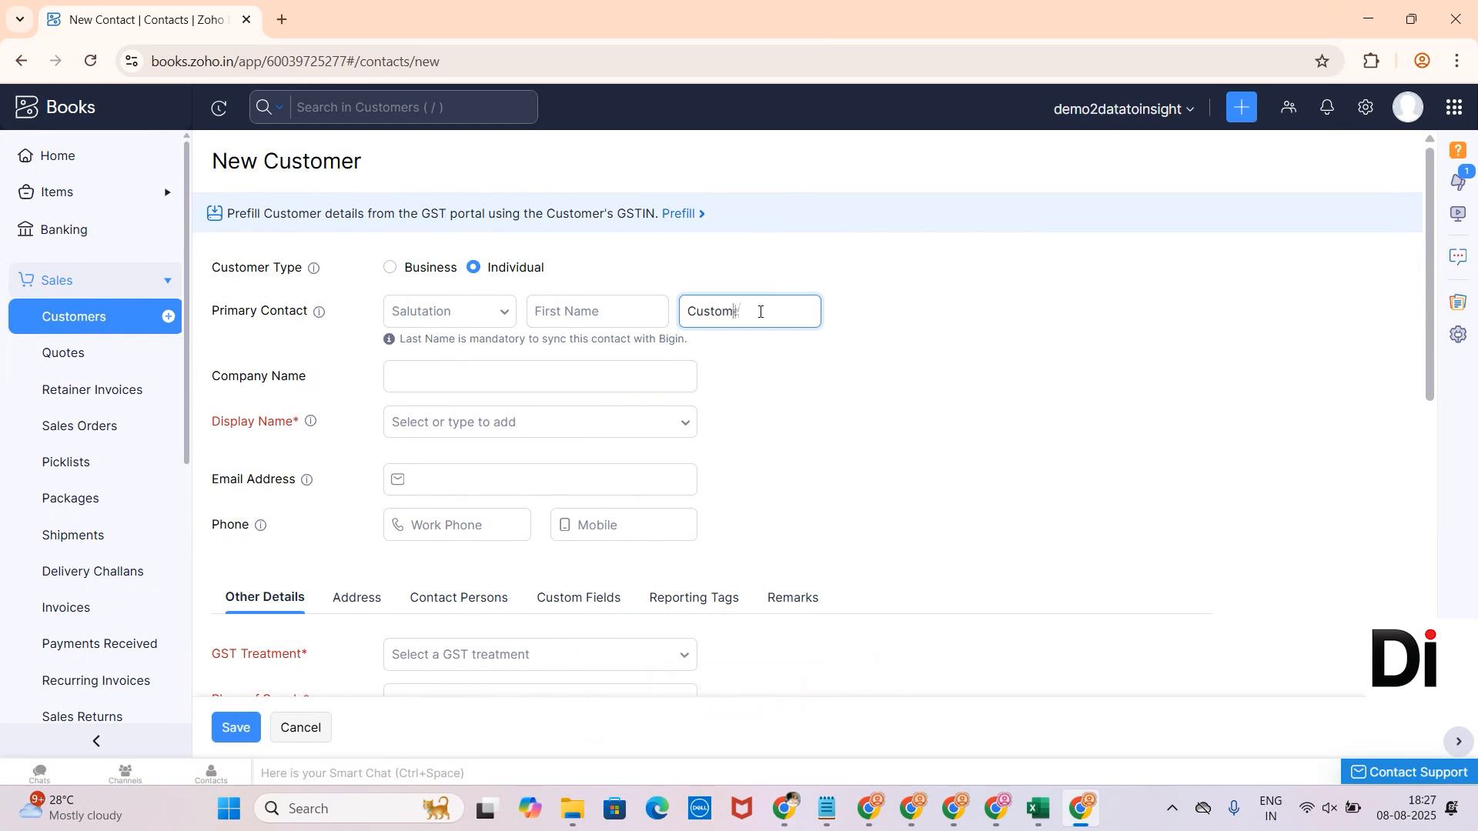
pyautogui.write('er1234')
pyautogui.click(608, 419)
pyautogui.click(542, 474)
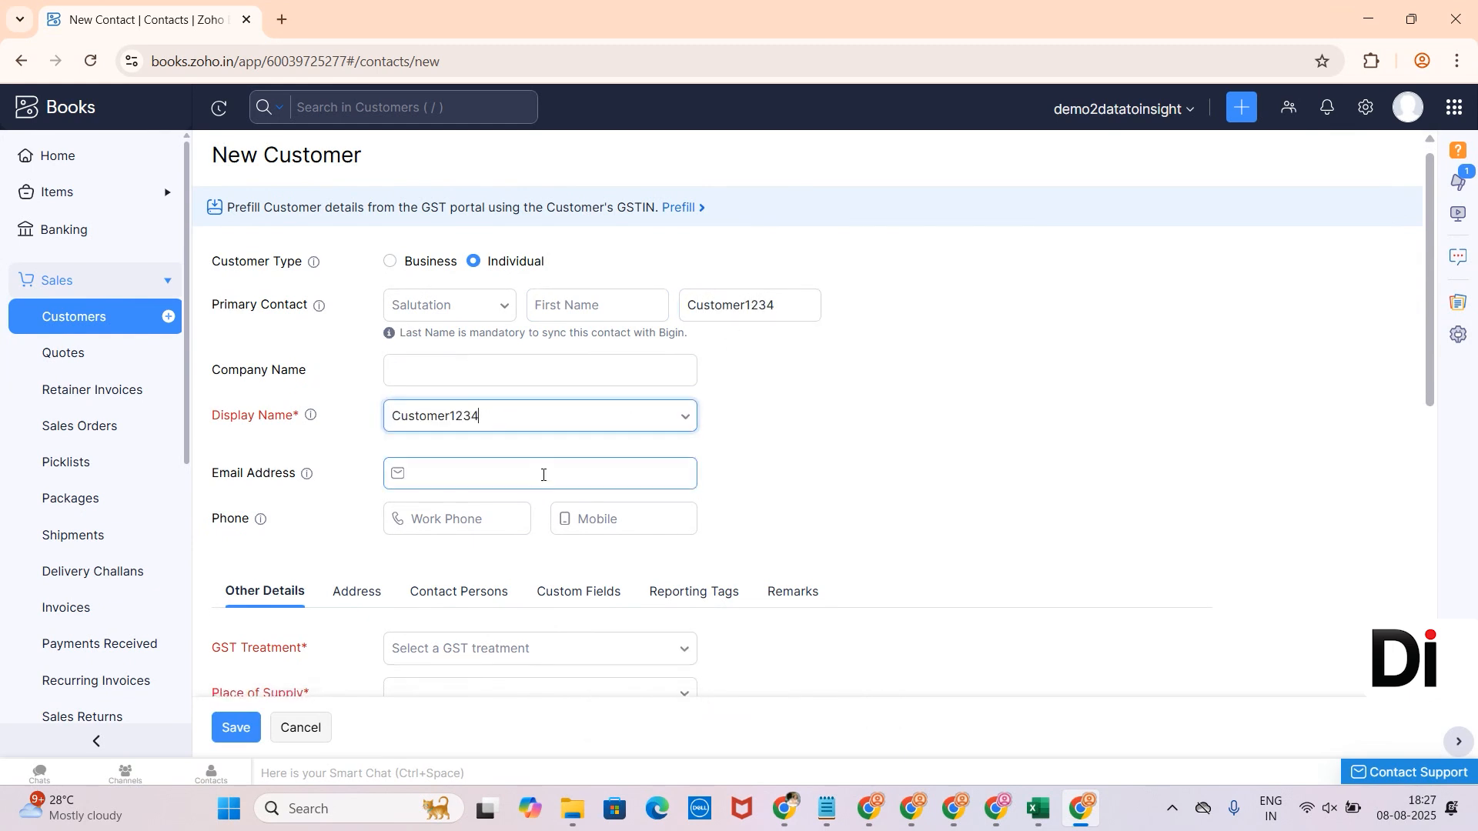
# - Set the customer's GST treatment to Unregistered Business
pyautogui.scroll(-3, 541, 474)
pyautogui.click(517, 419)
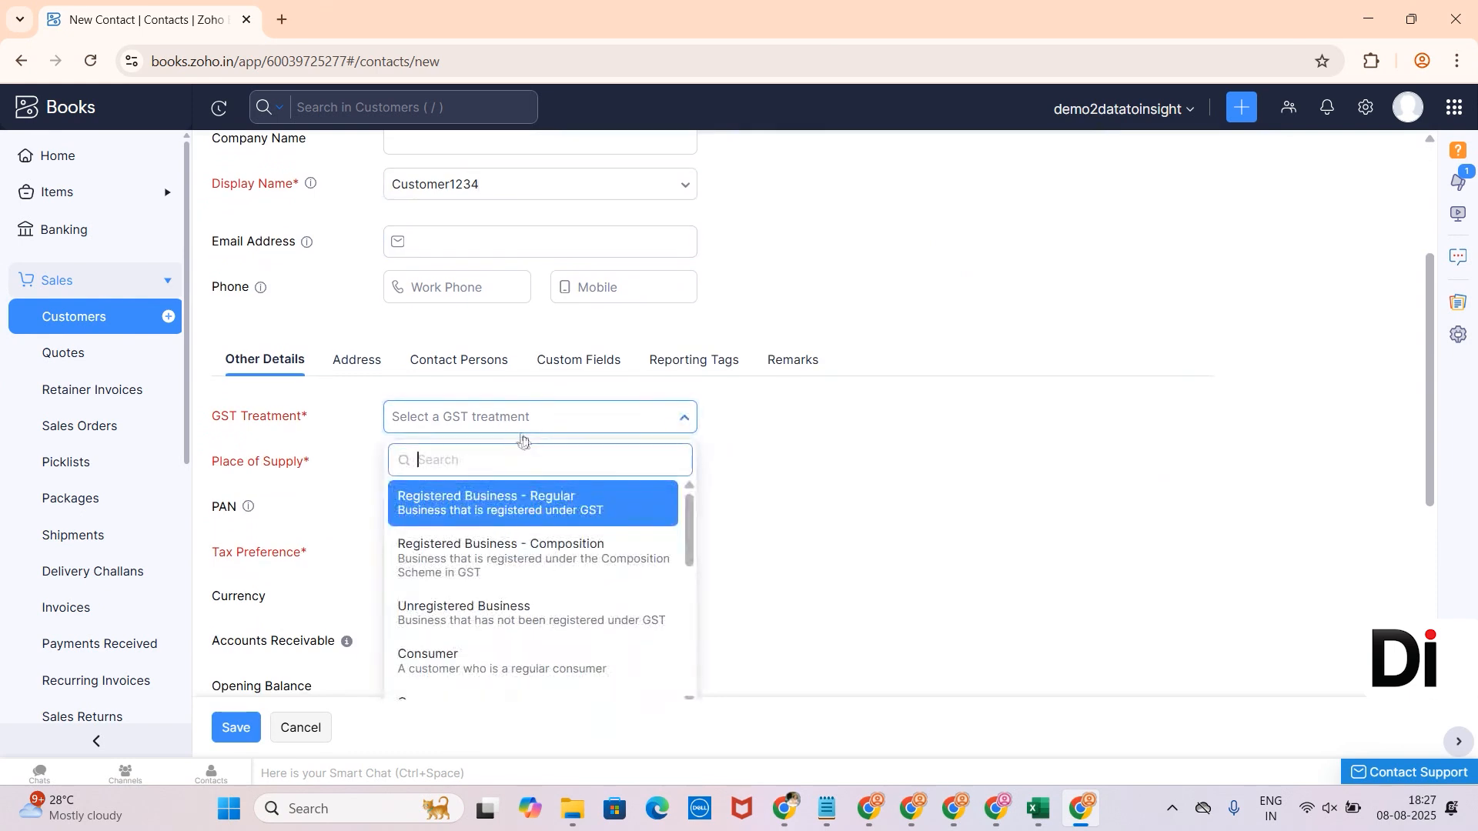
pyautogui.click(465, 622)
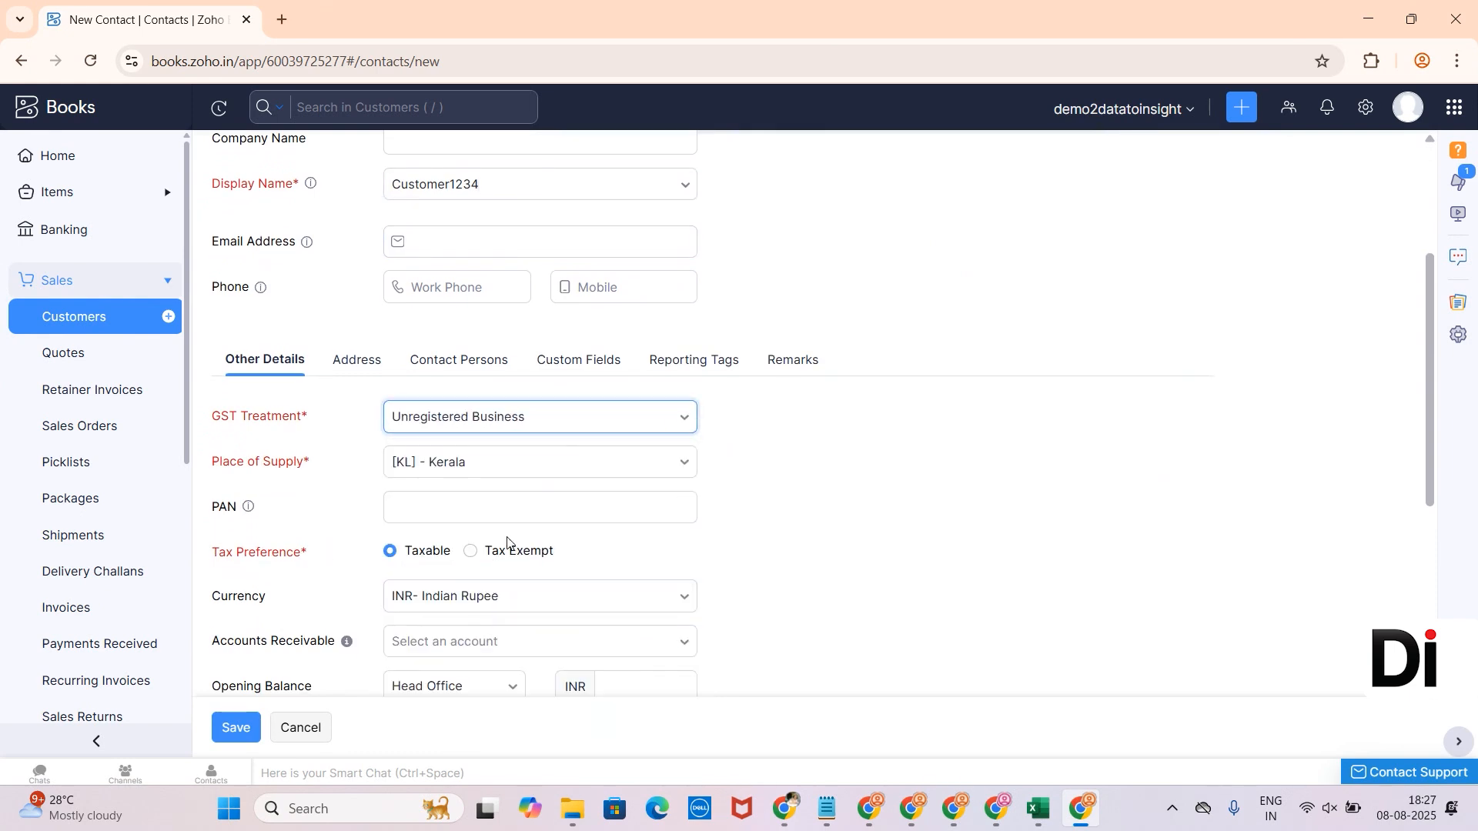
pyautogui.scroll(-3, 507, 543)
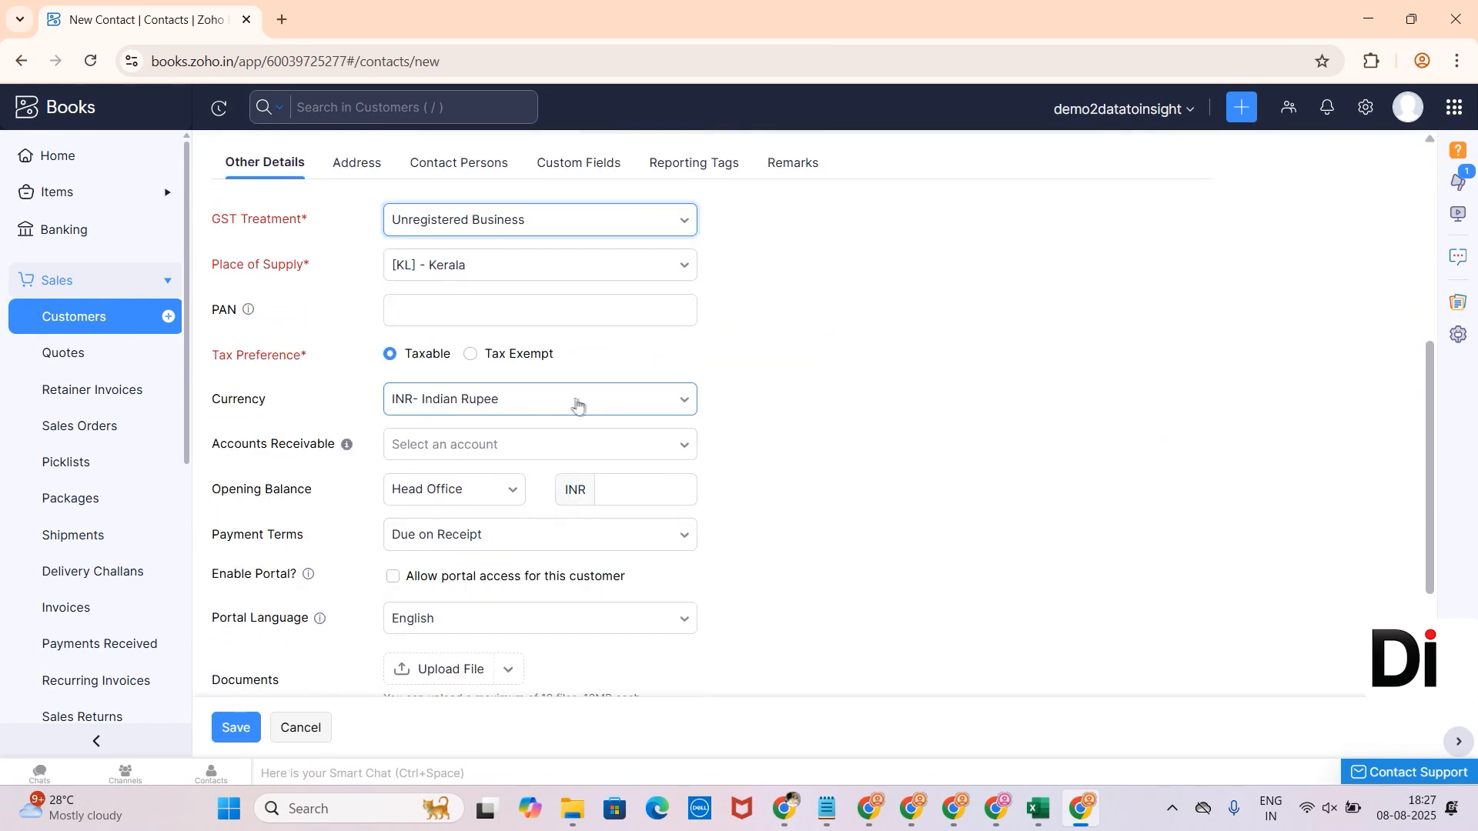
# - Choose QAR - Qatari Riyal as the currency and save the customer
pyautogui.click(525, 401)
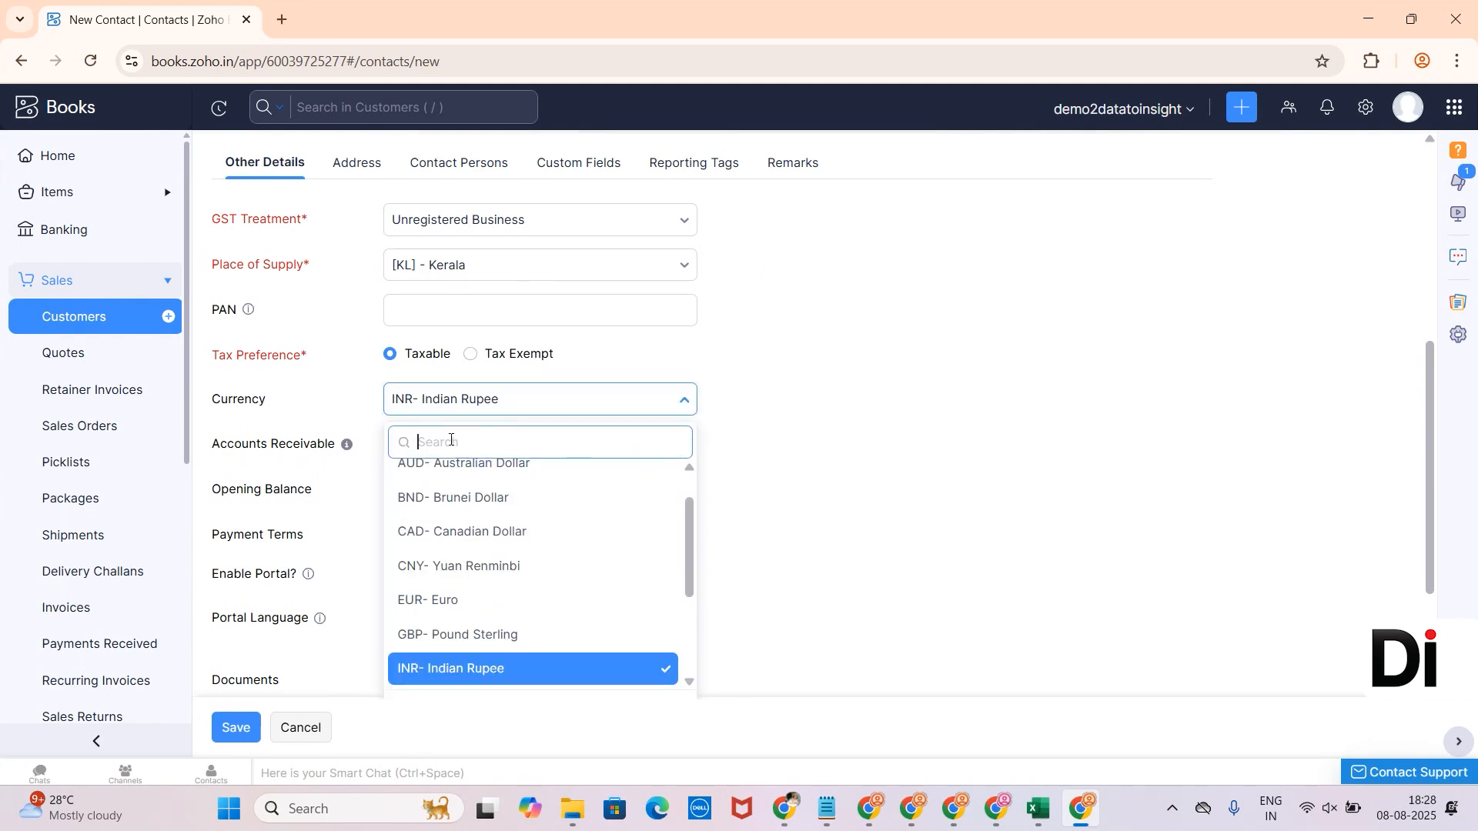
pyautogui.scroll(2, 462, 500)
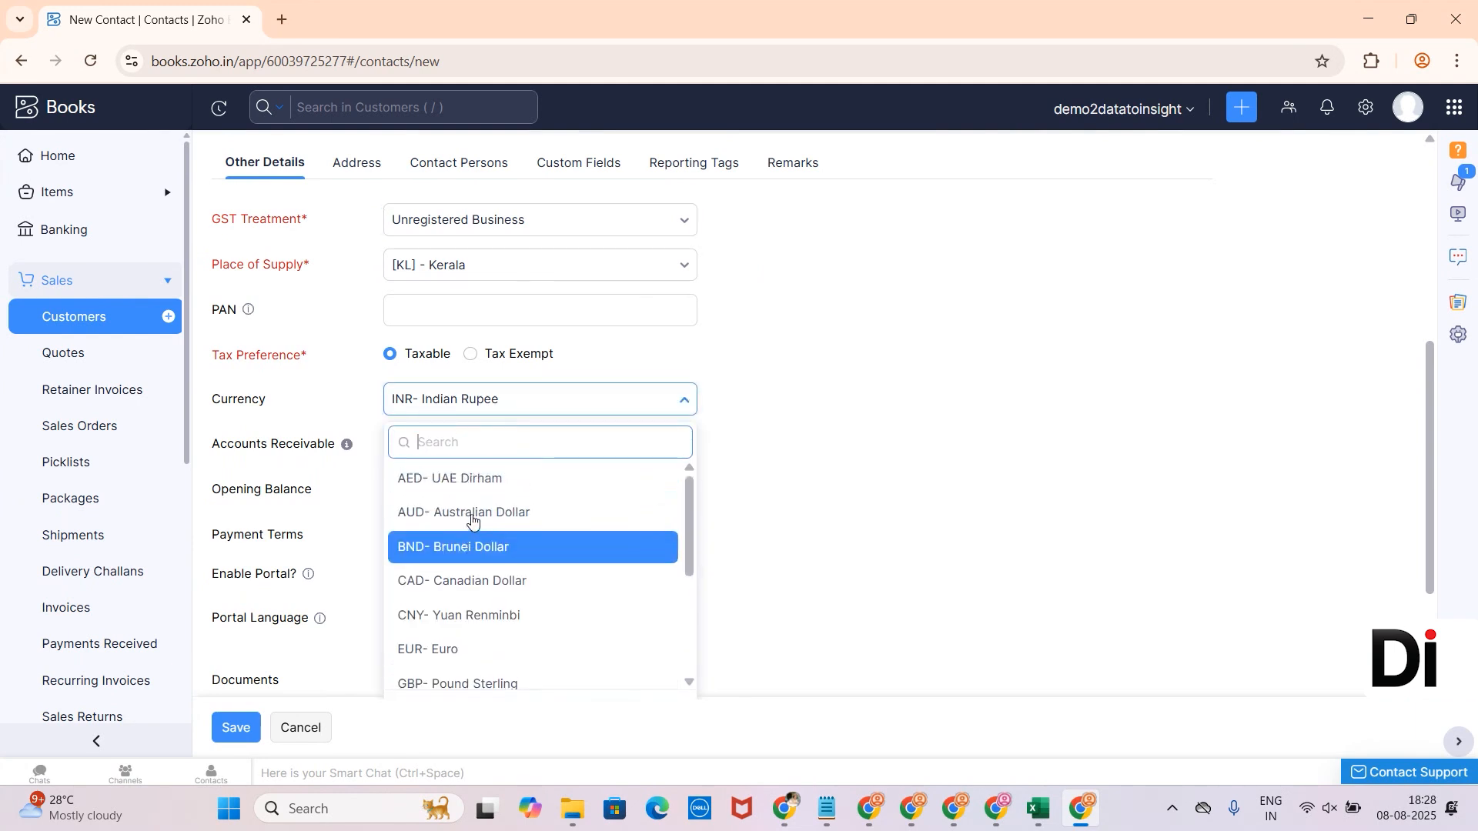
pyautogui.scroll(-5, 472, 518)
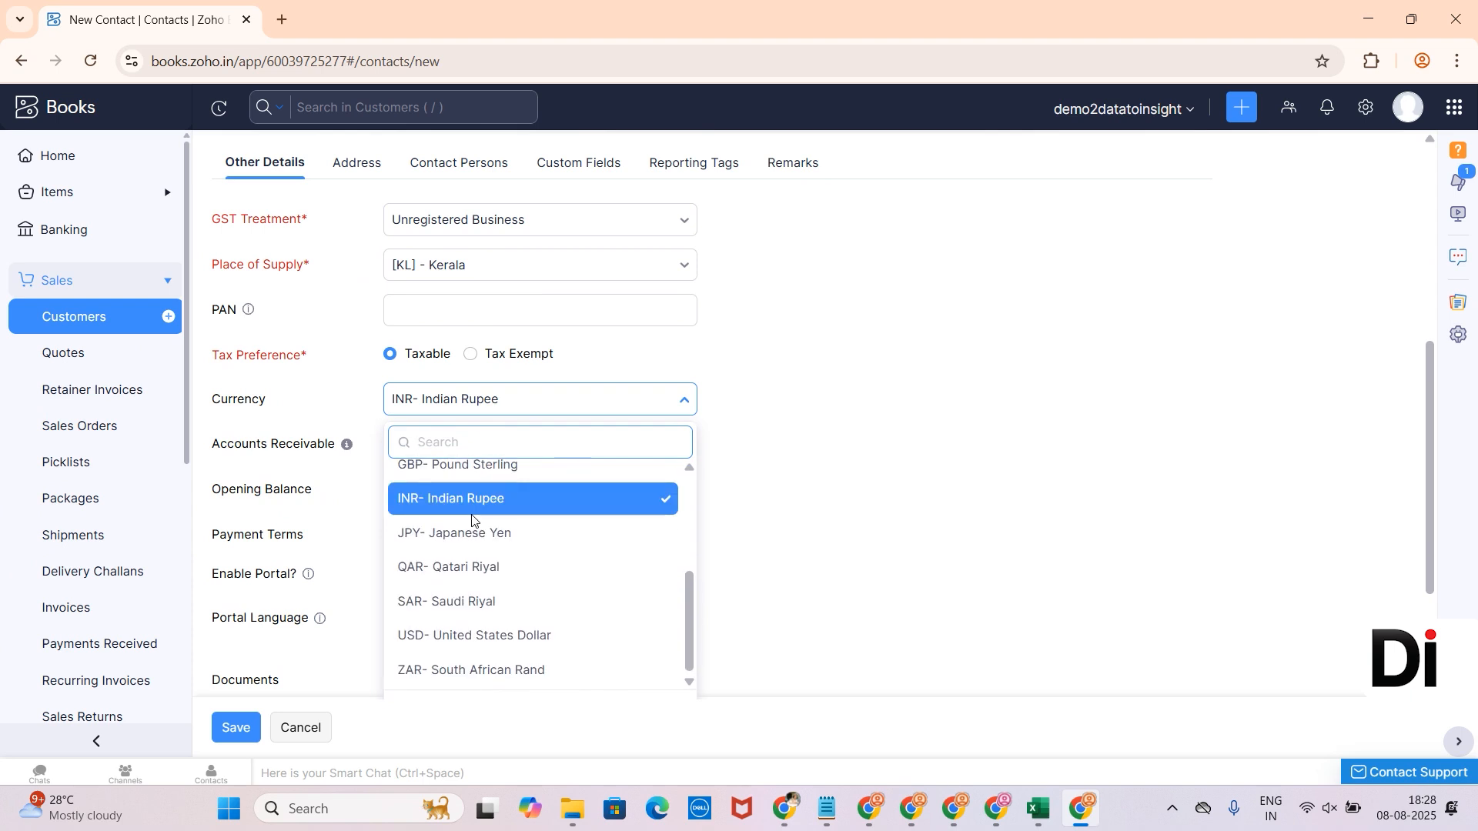
pyautogui.click(465, 557)
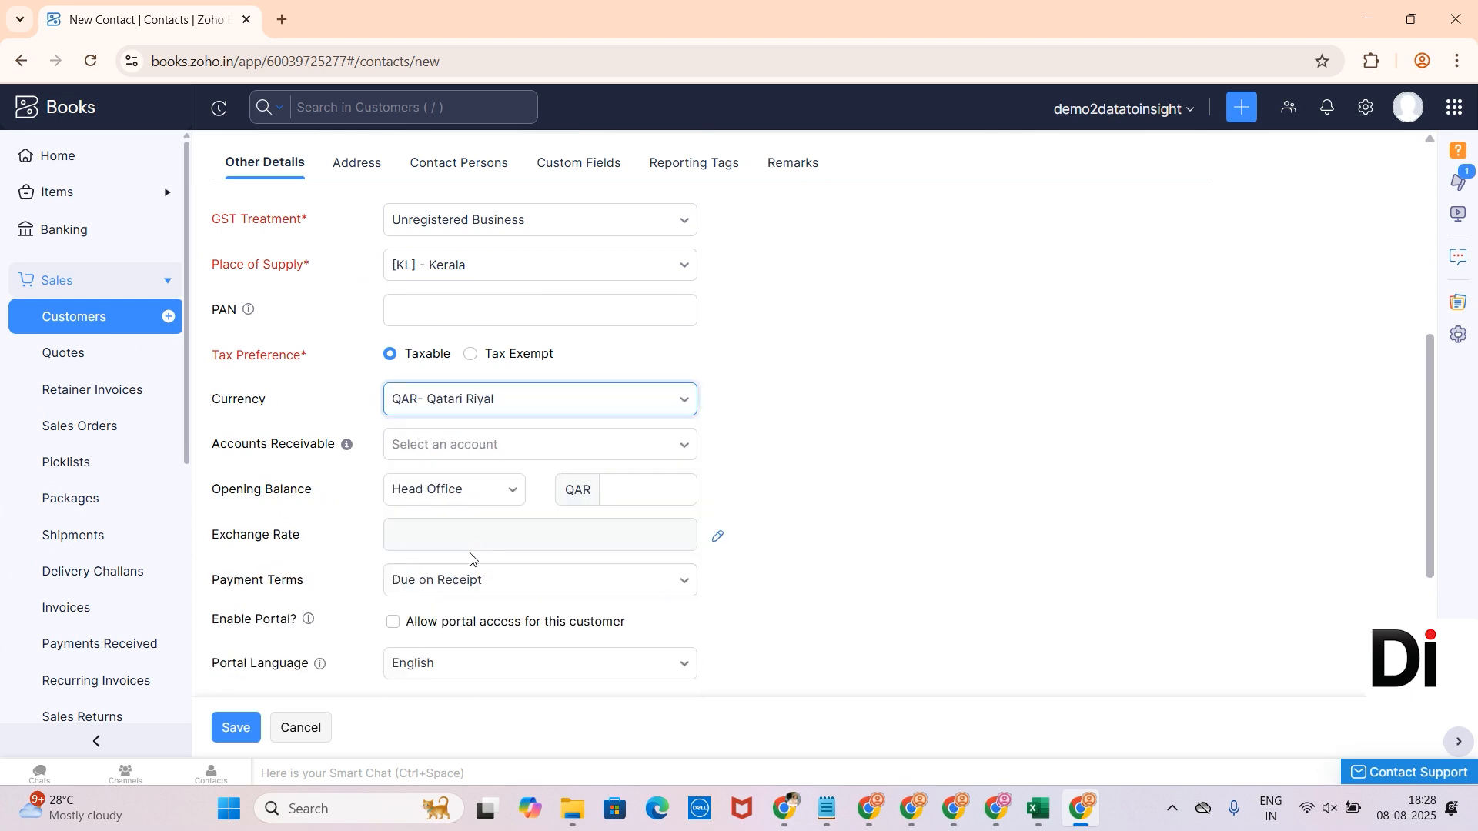
pyautogui.click(249, 732)
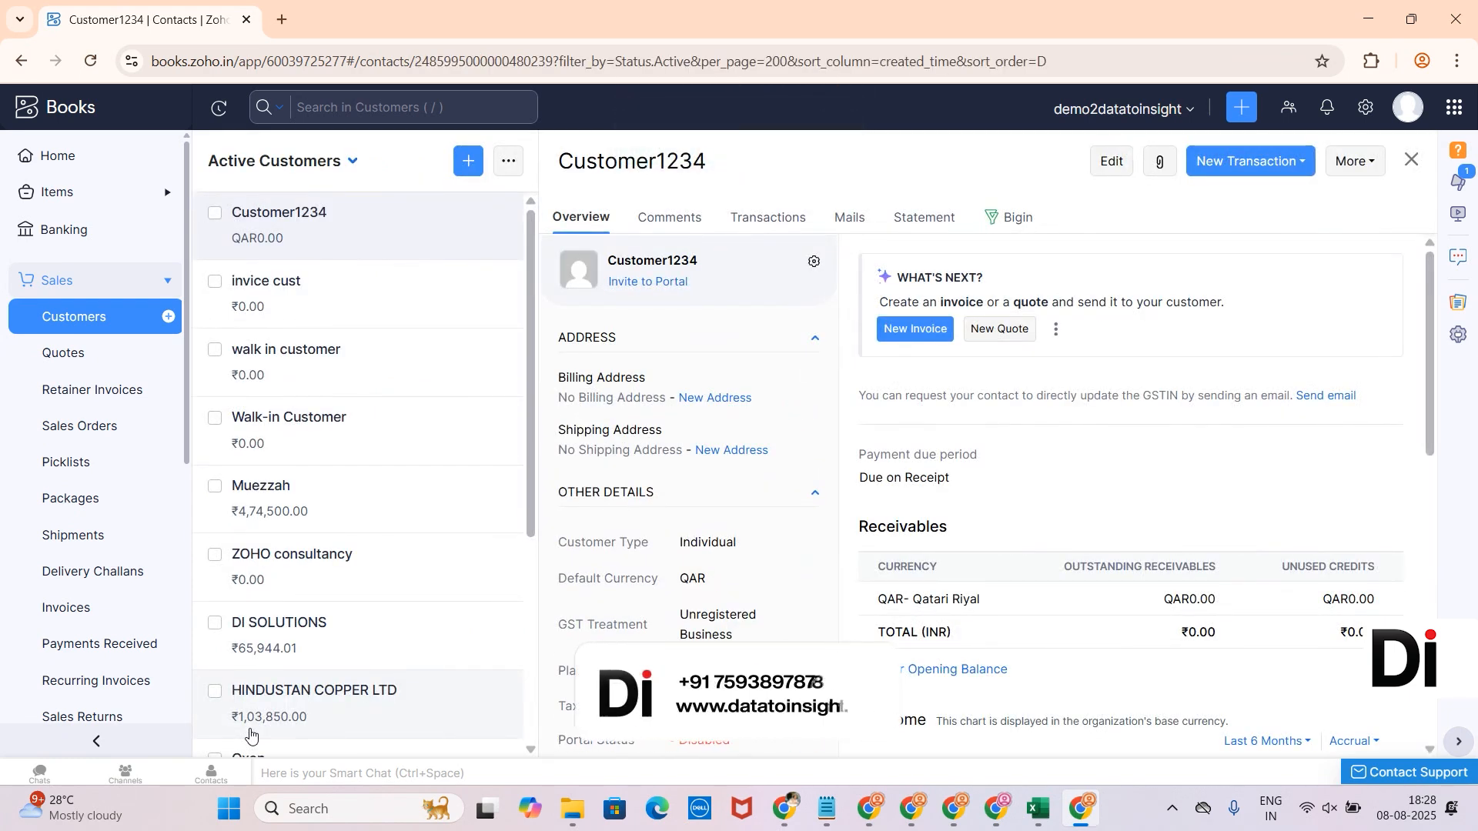
# - Start a new invoice for Customer1234
pyautogui.click(75, 609)
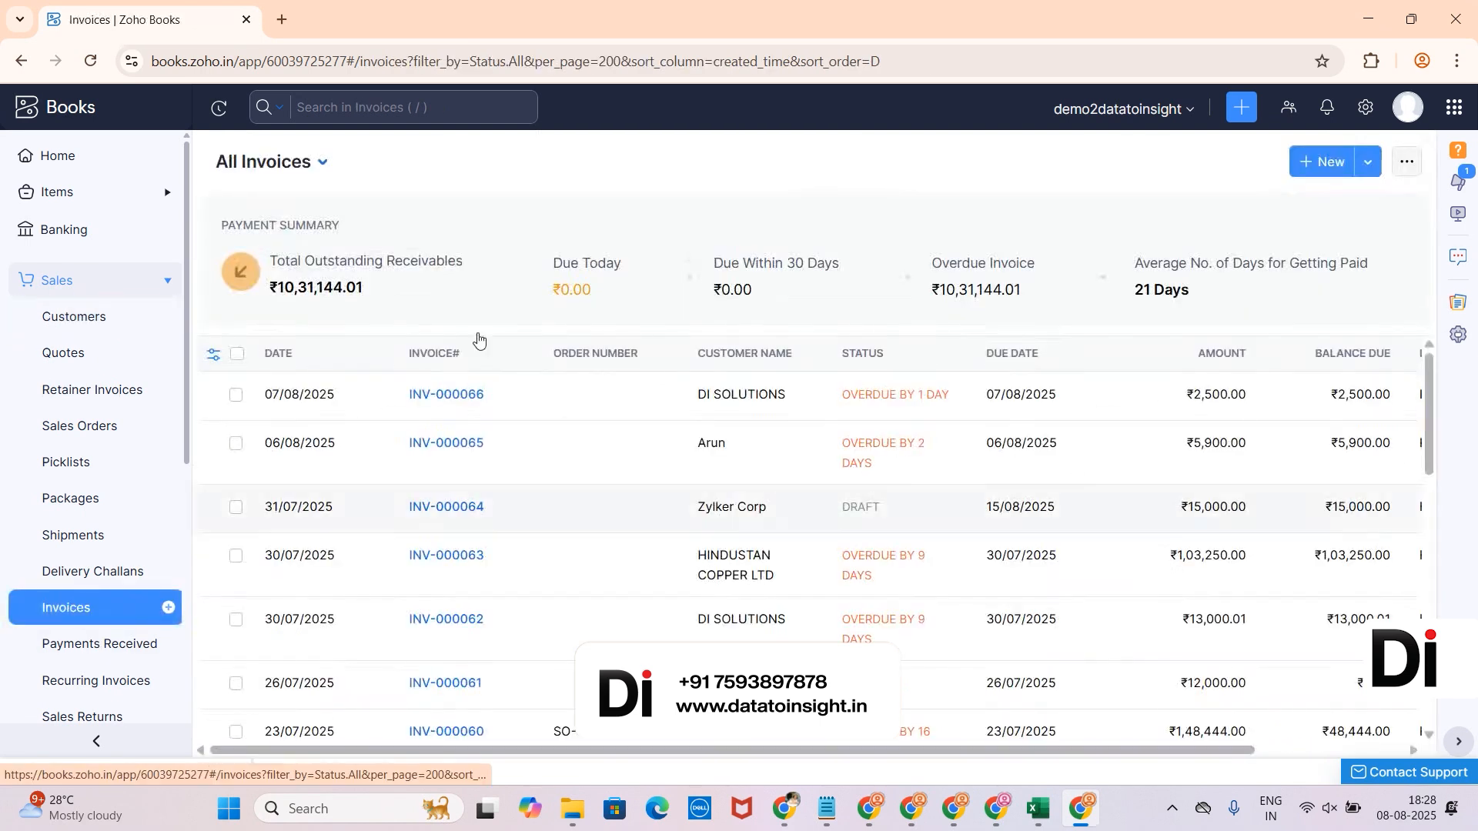
pyautogui.click(1319, 163)
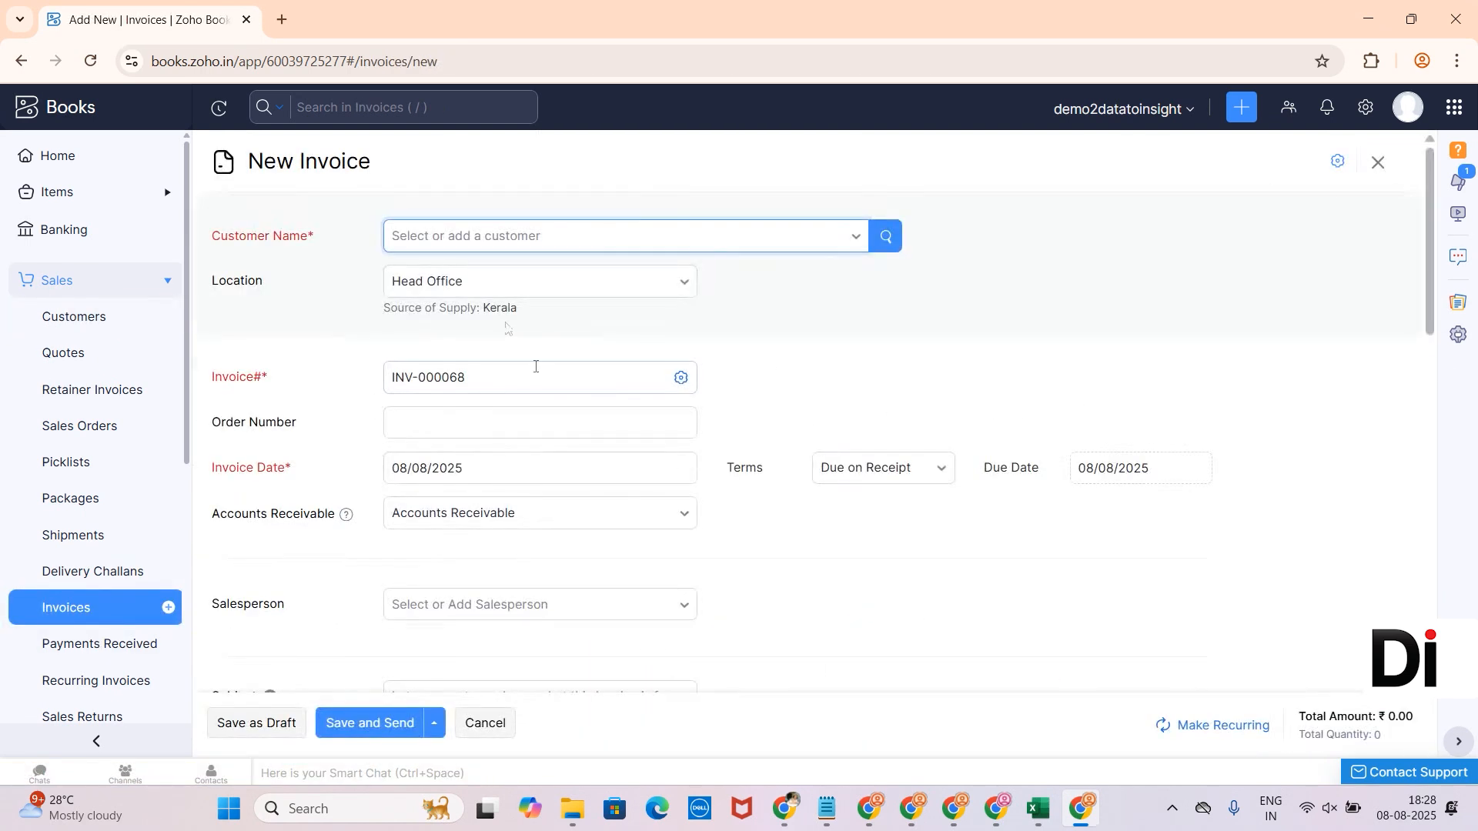
pyautogui.click(642, 239)
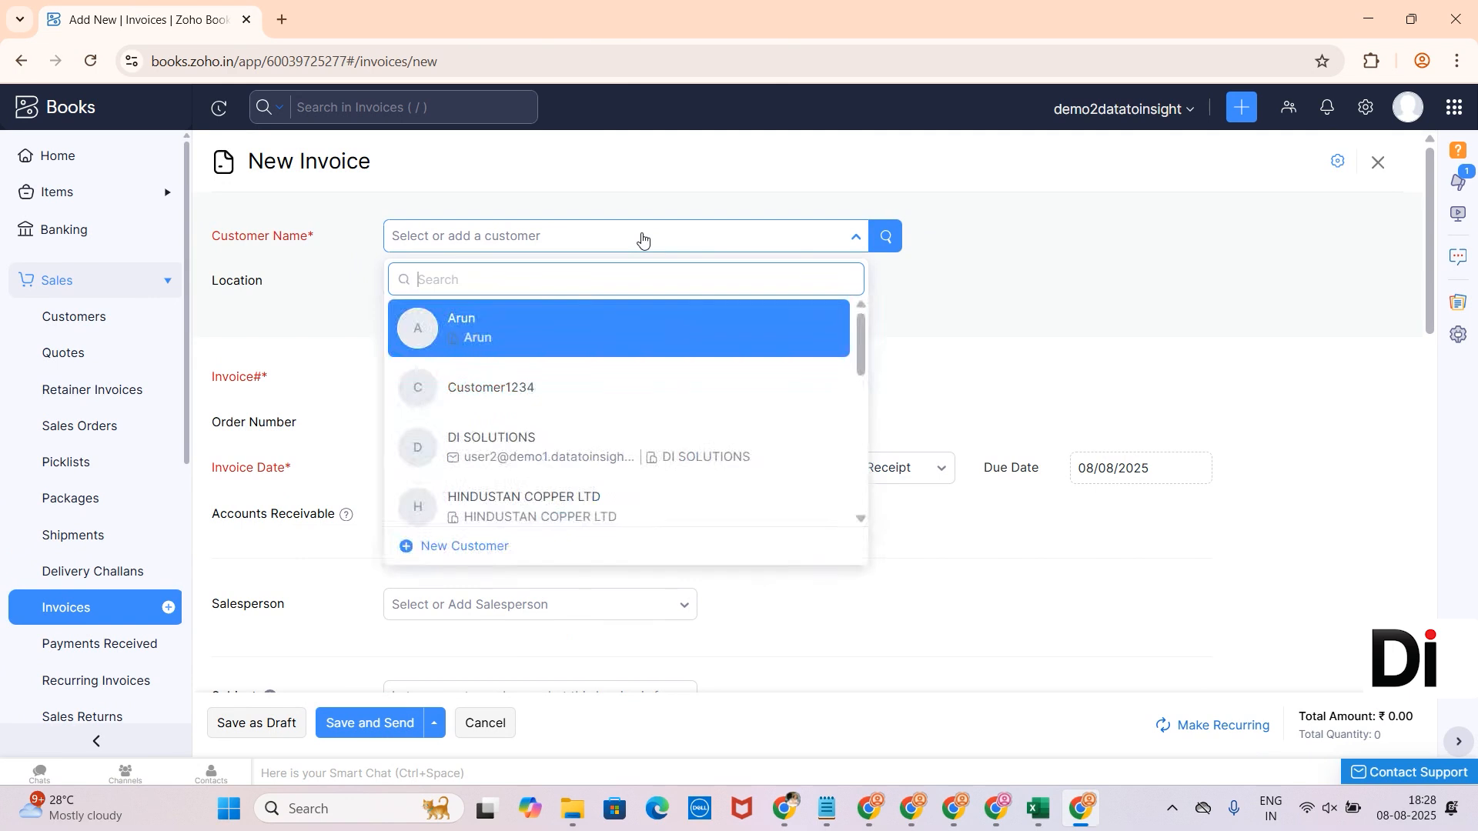
pyautogui.write('custome')
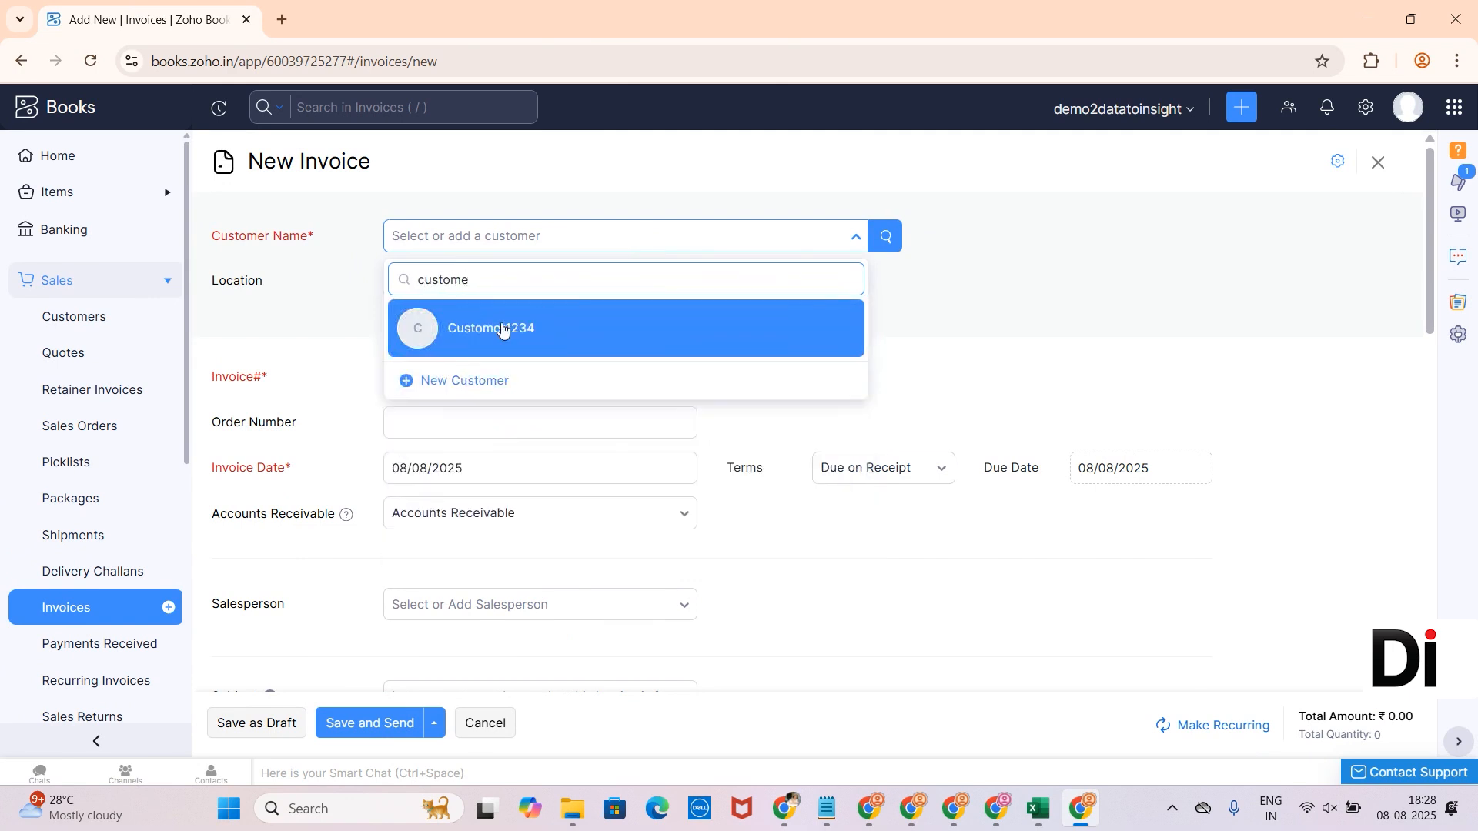
pyautogui.click(500, 330)
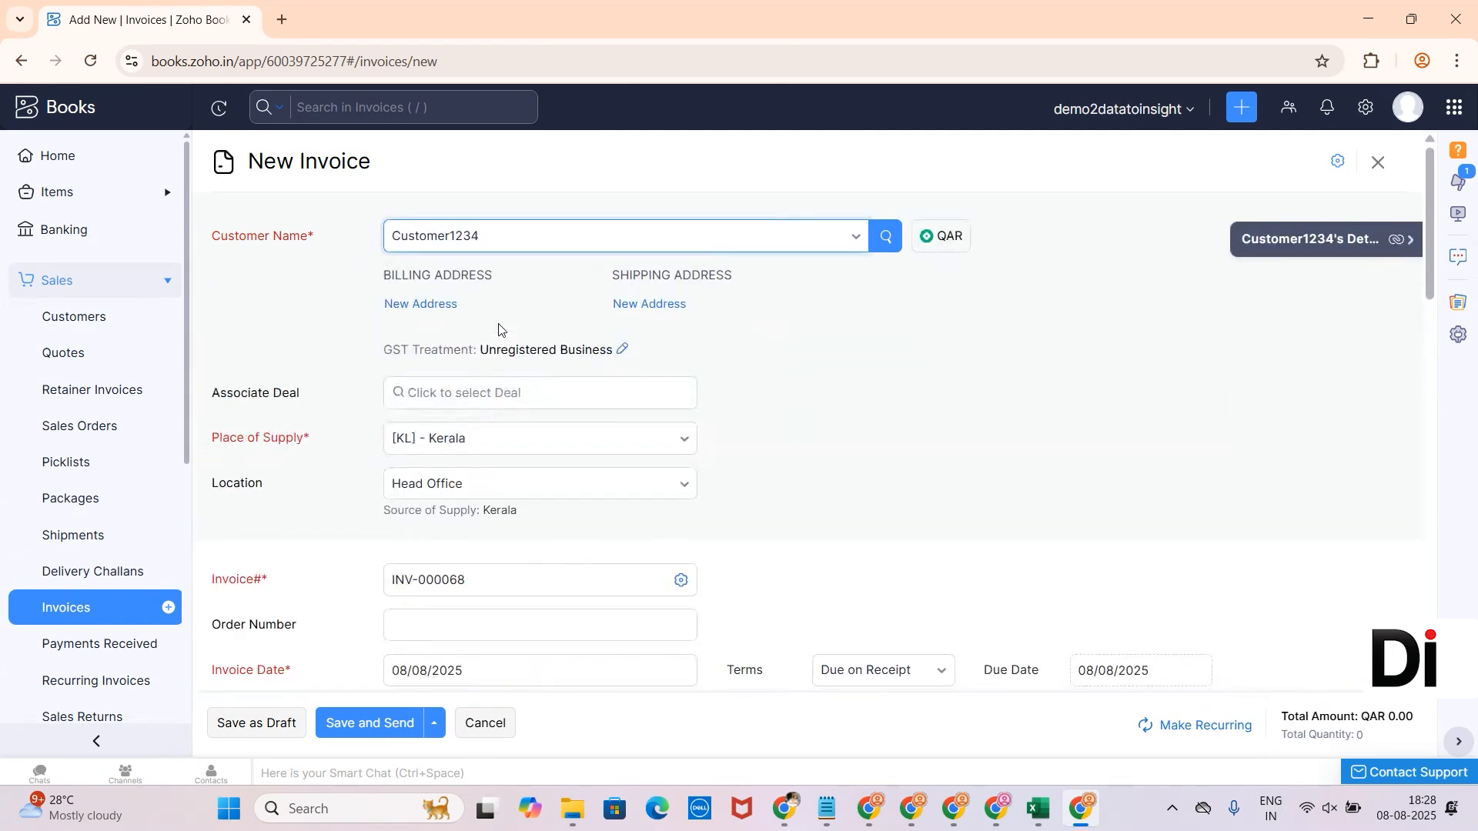
pyautogui.scroll(-6, 1073, 402)
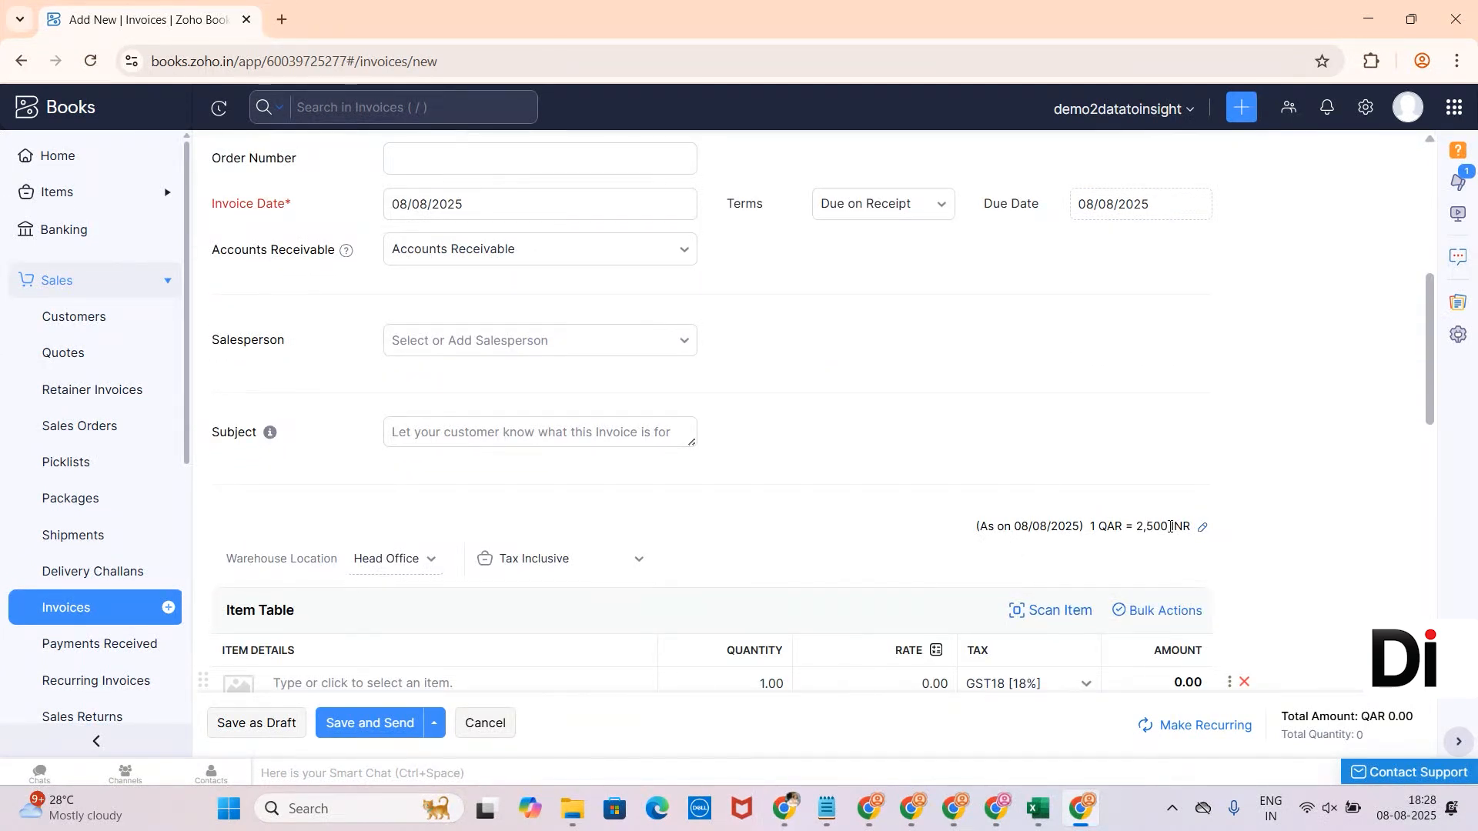
# - Replace the invoice's 2500 exchange rate with 2800
pyautogui.click(1200, 528)
pyautogui.moveTo(1031, 649); pyautogui.dragTo(967, 651)
pyautogui.write('2800')
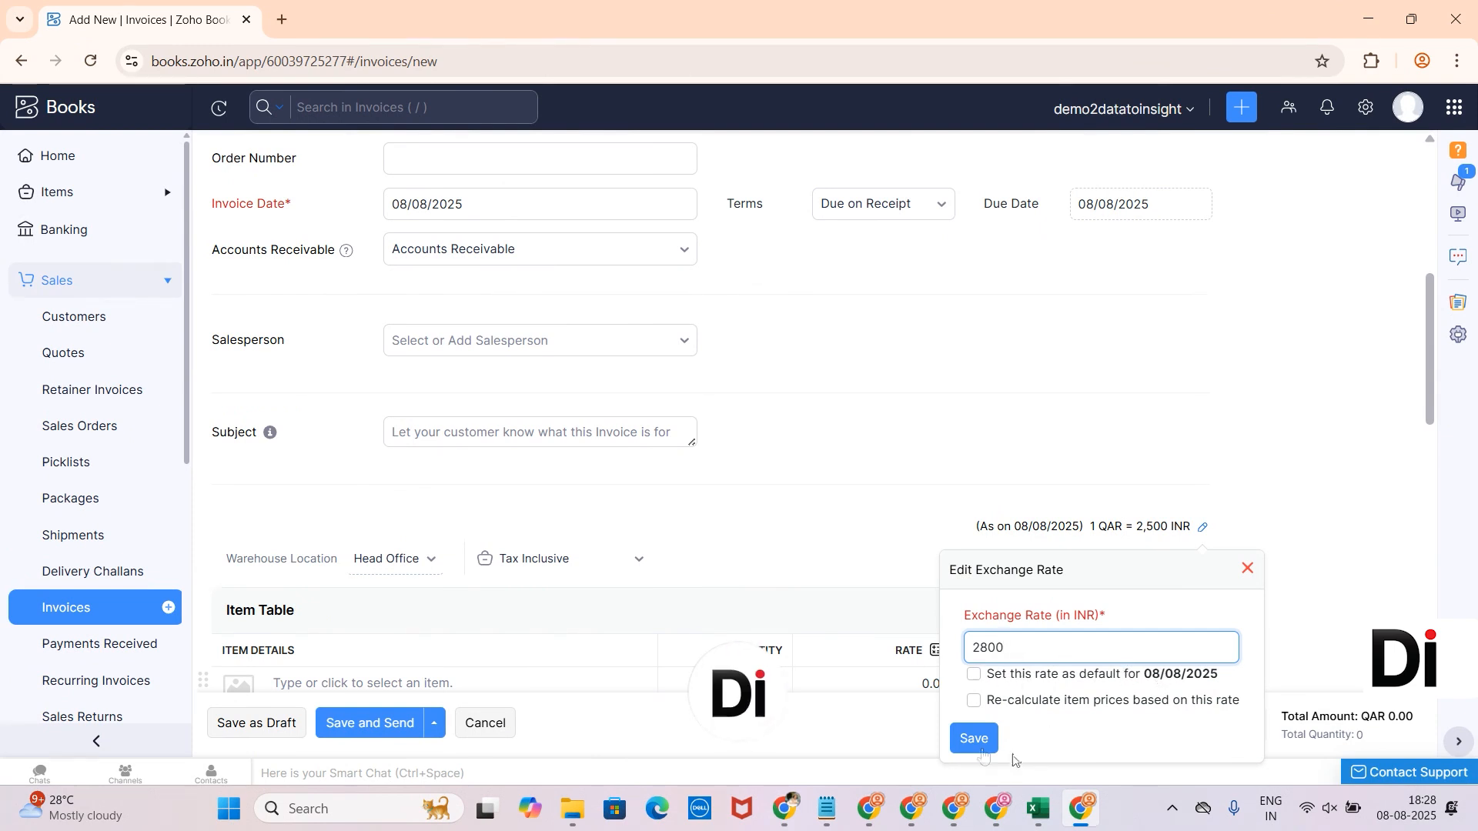
# - Save the 2,800 INR exchange rate and reopen the editor to confirm it
pyautogui.click(973, 738)
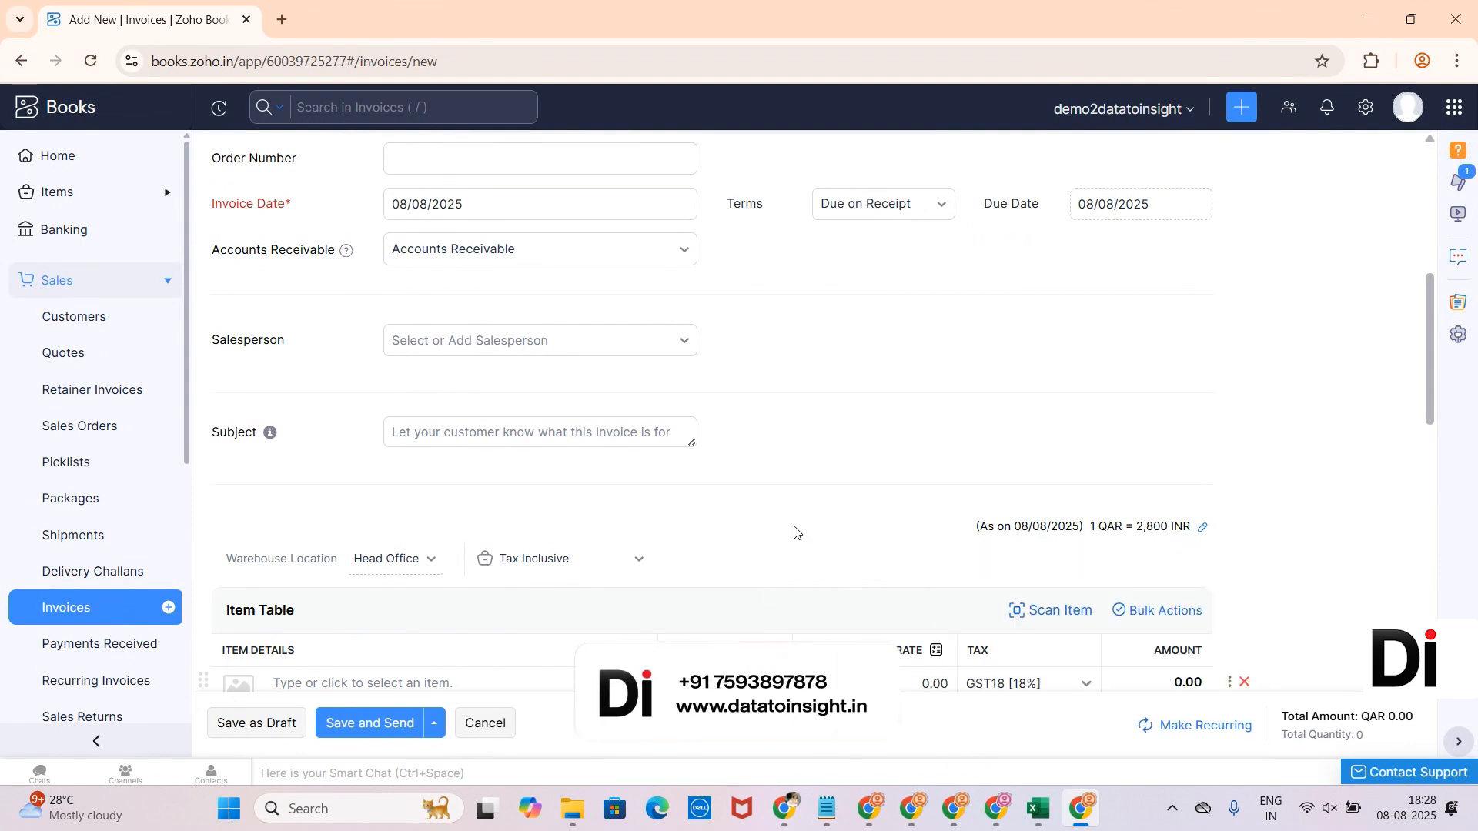
pyautogui.scroll(3, 793, 528)
pyautogui.scroll(-4, 793, 528)
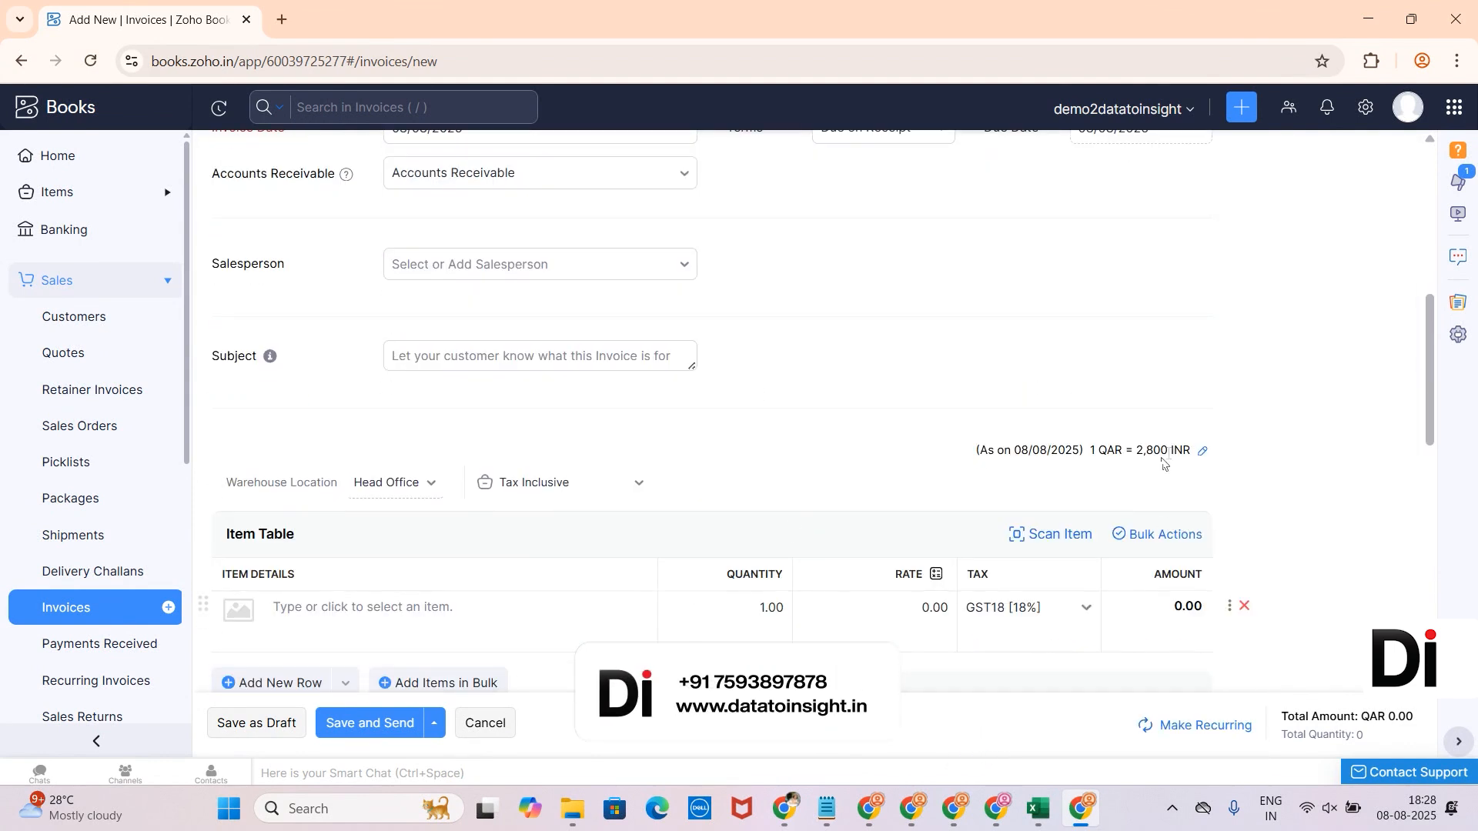
pyautogui.click(1202, 451)
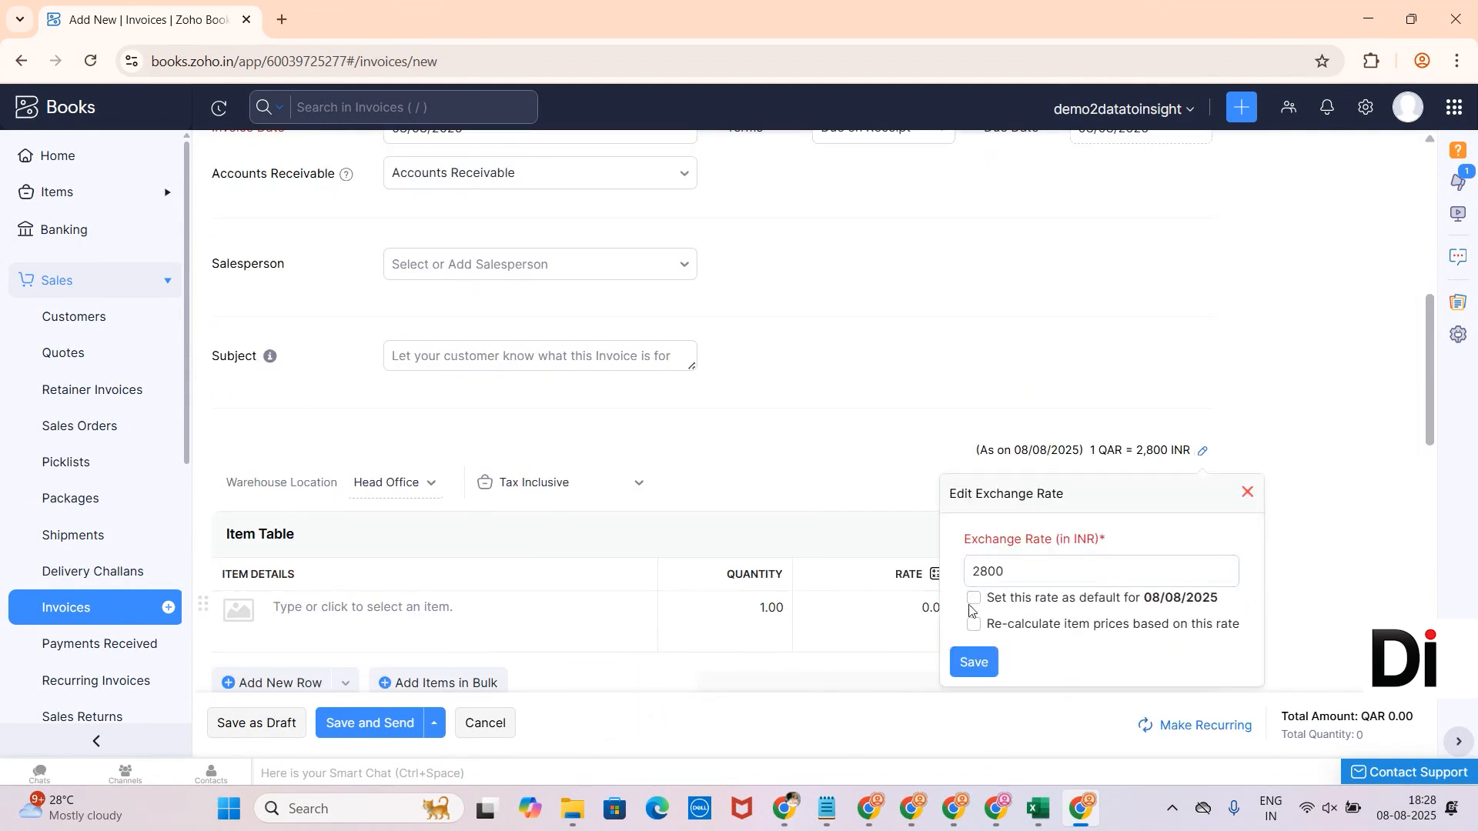
pyautogui.click(1247, 496)
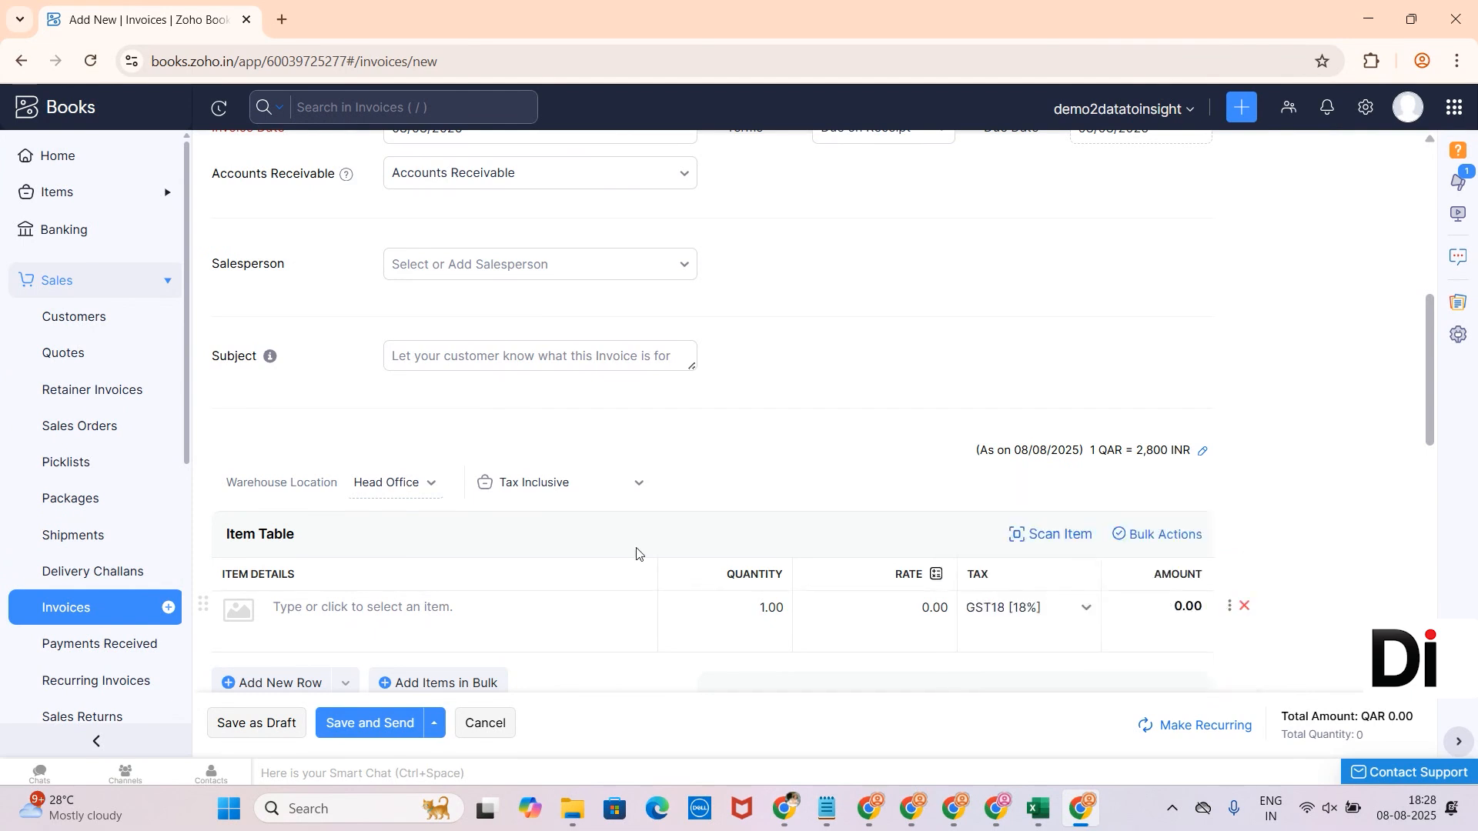
pyautogui.scroll(-3, 593, 516)
# - Add Coco powder as the first invoice item
pyautogui.click(469, 377)
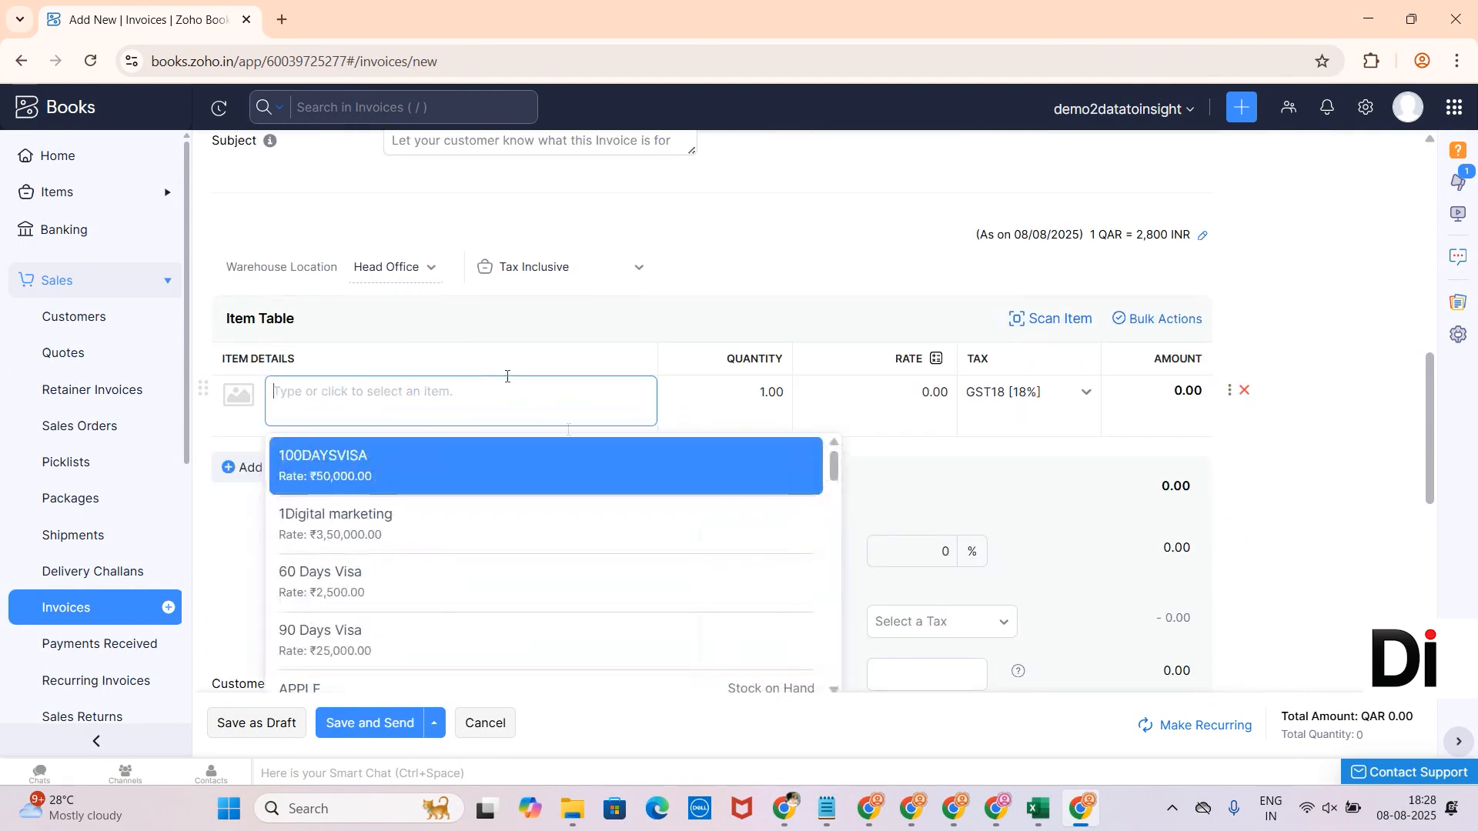
pyautogui.scroll(-5, 445, 566)
pyautogui.click(445, 568)
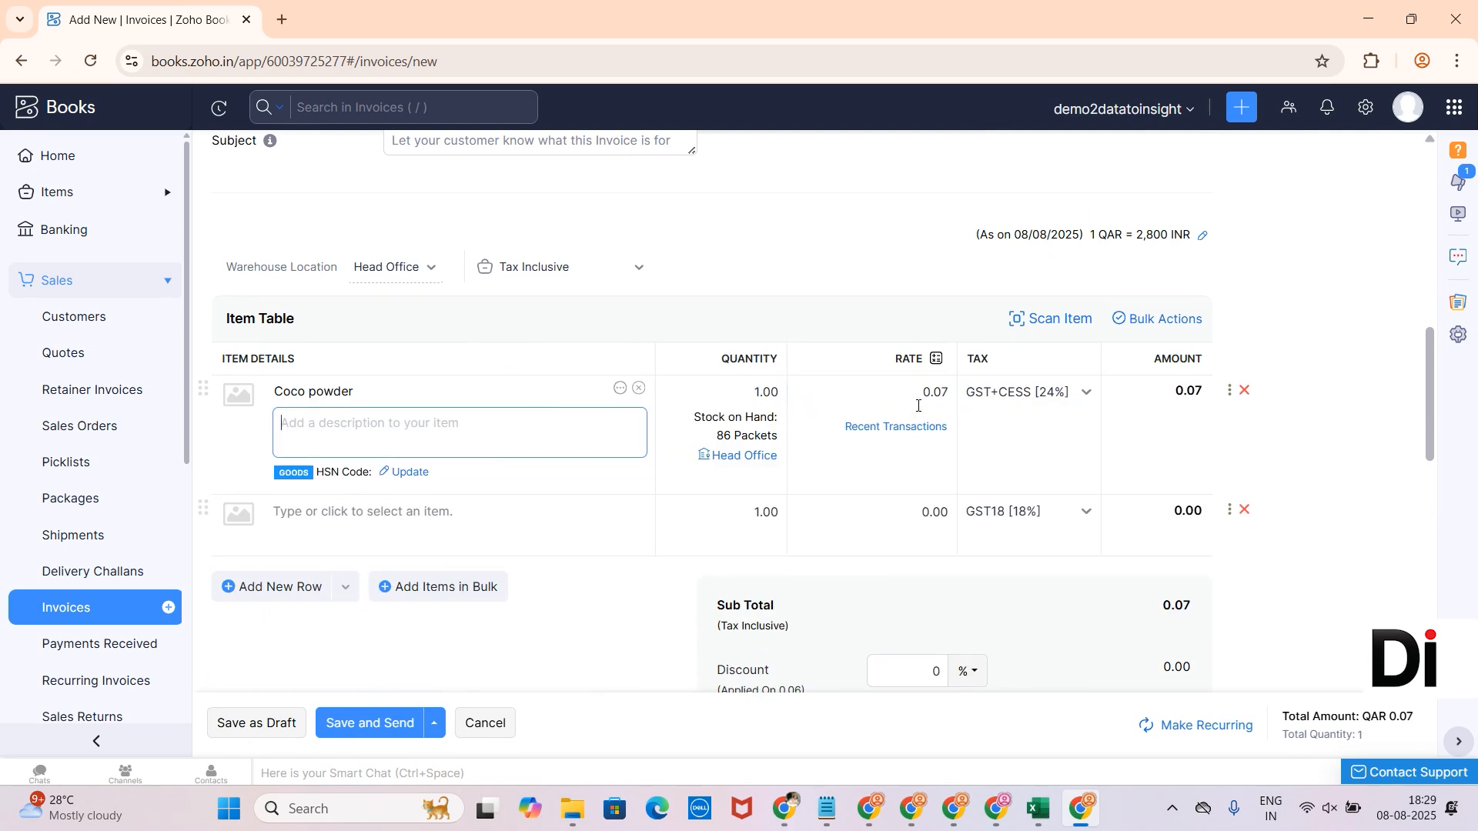
# - Give Coco powder HSN code 123456 and save invoice INV-000068 as a draft
pyautogui.click(255, 729)
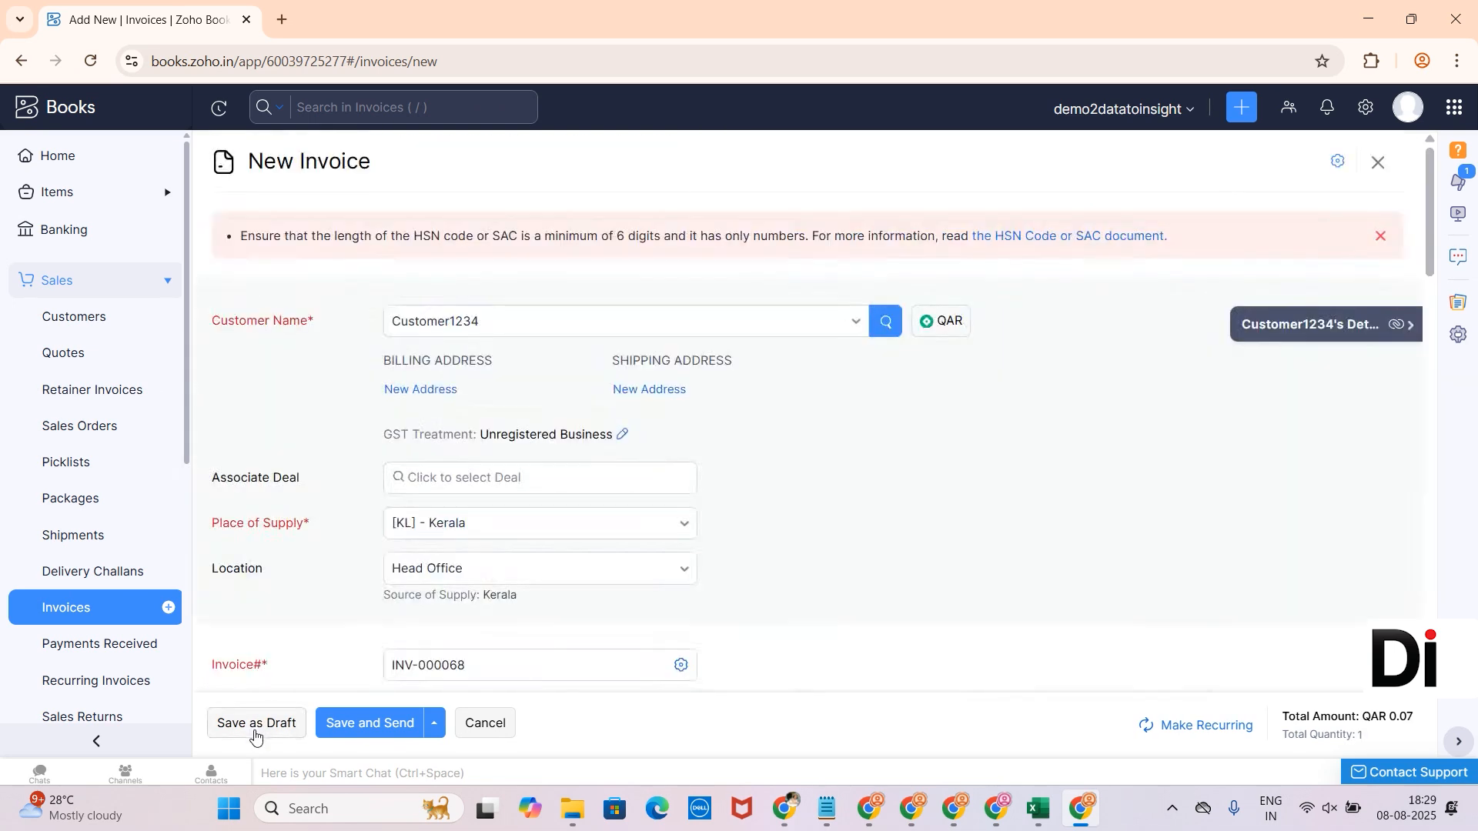
pyautogui.scroll(-10, 528, 485)
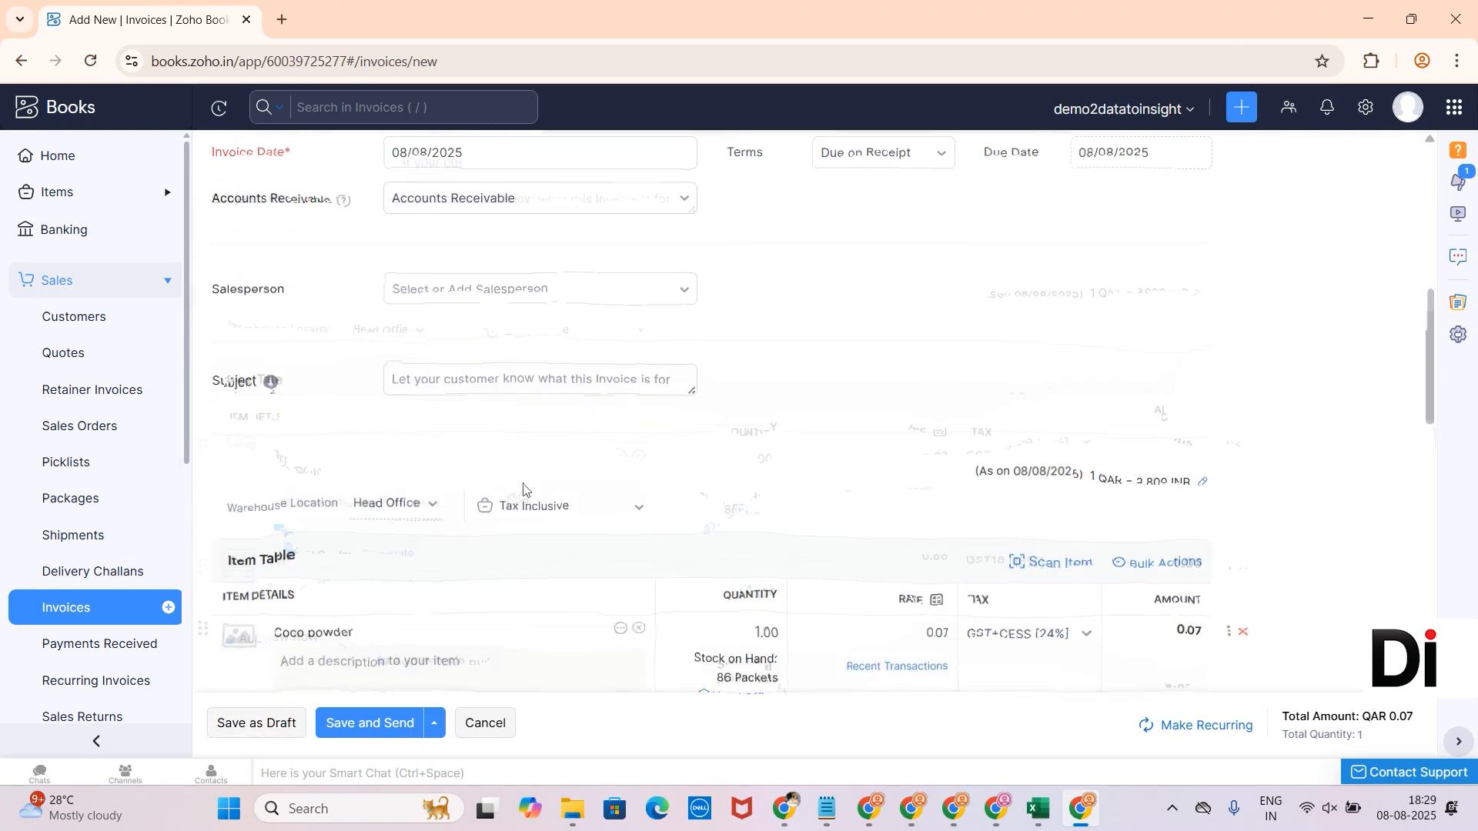
pyautogui.click(406, 461)
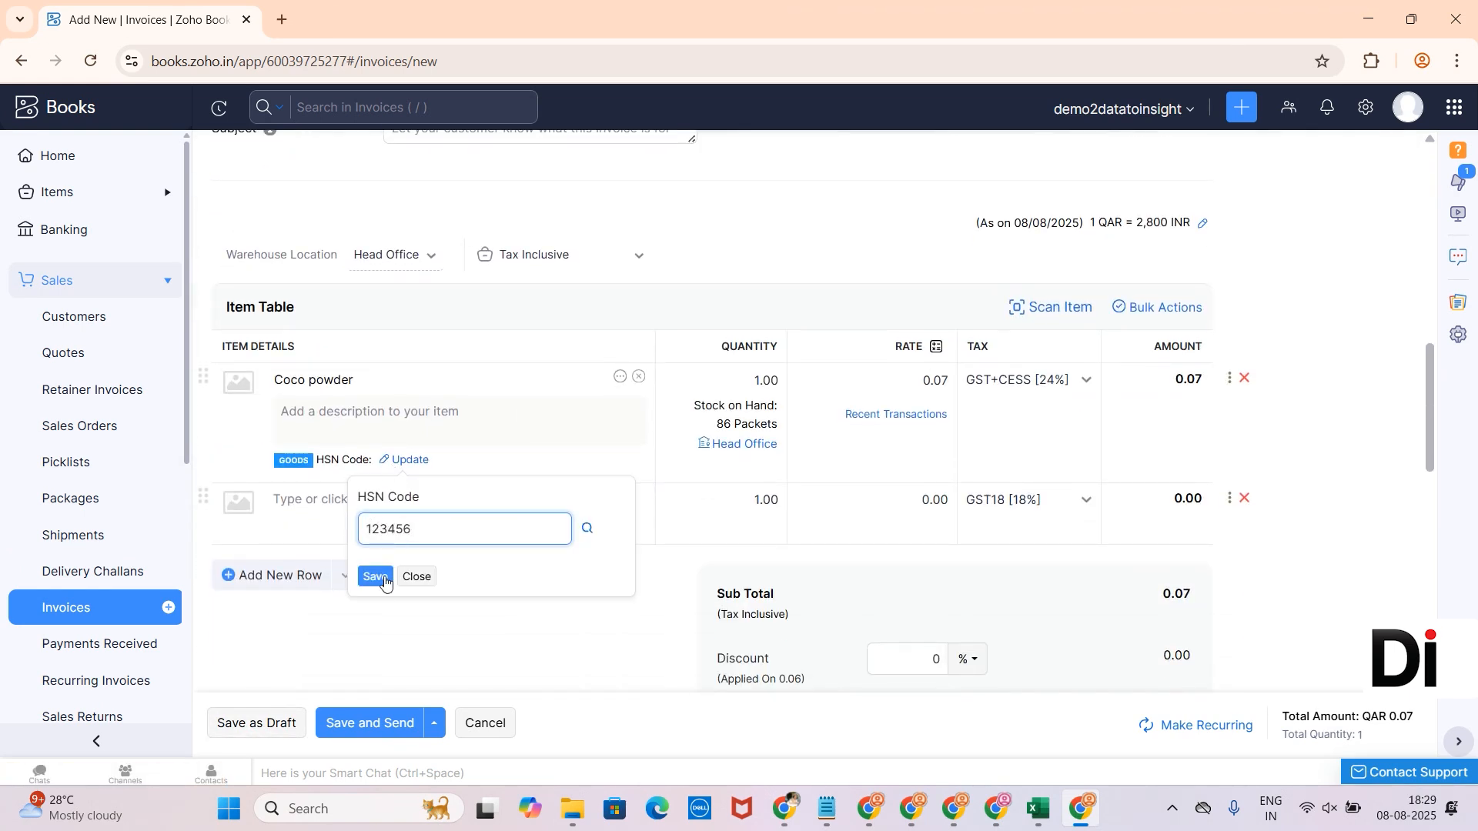
pyautogui.click(376, 577)
pyautogui.click(300, 725)
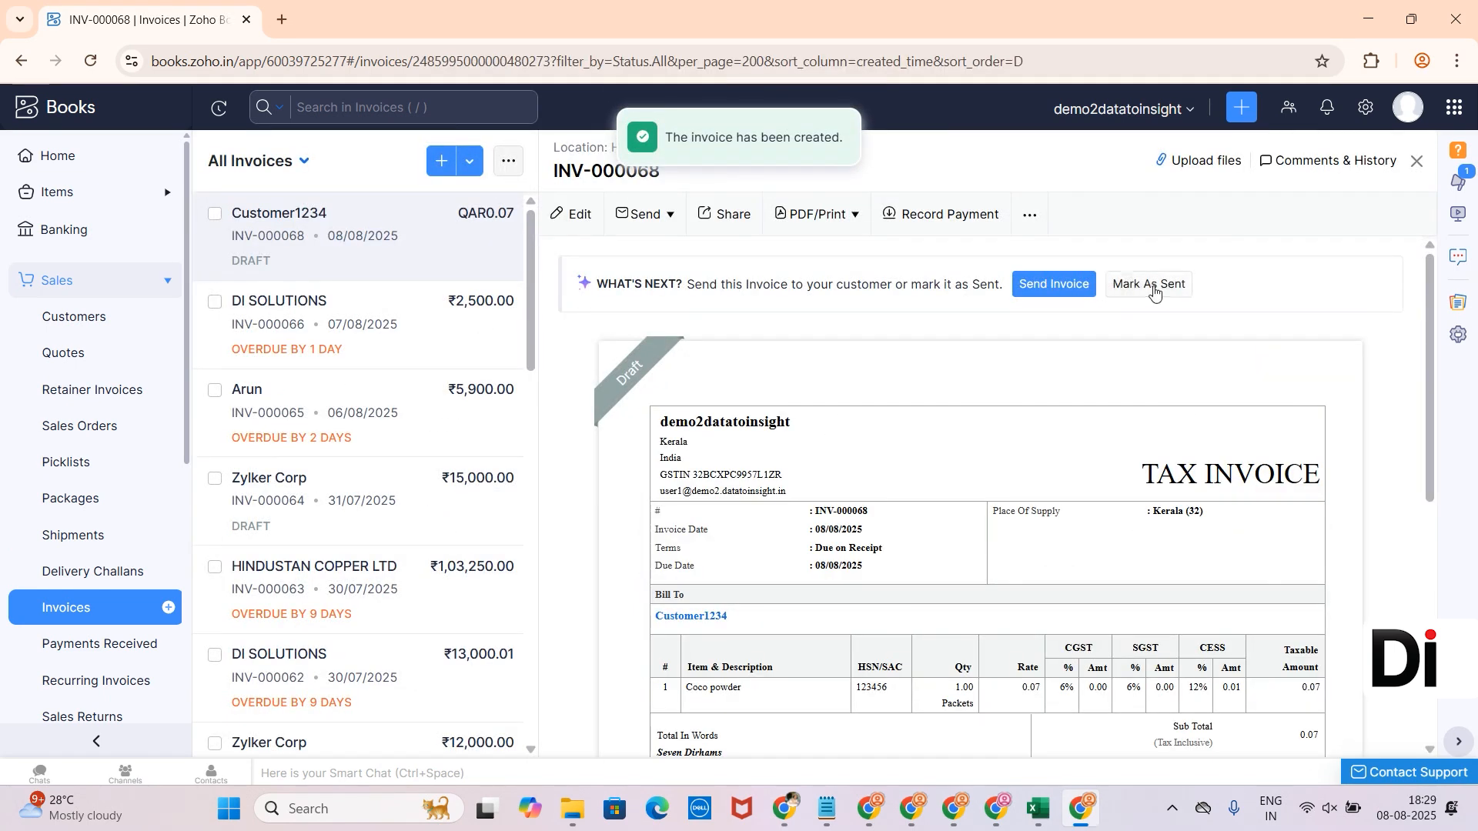
# - Mark INV-000068 as sent and start a payment with 0.01 QAR received instead of 0.07
pyautogui.click(1133, 285)
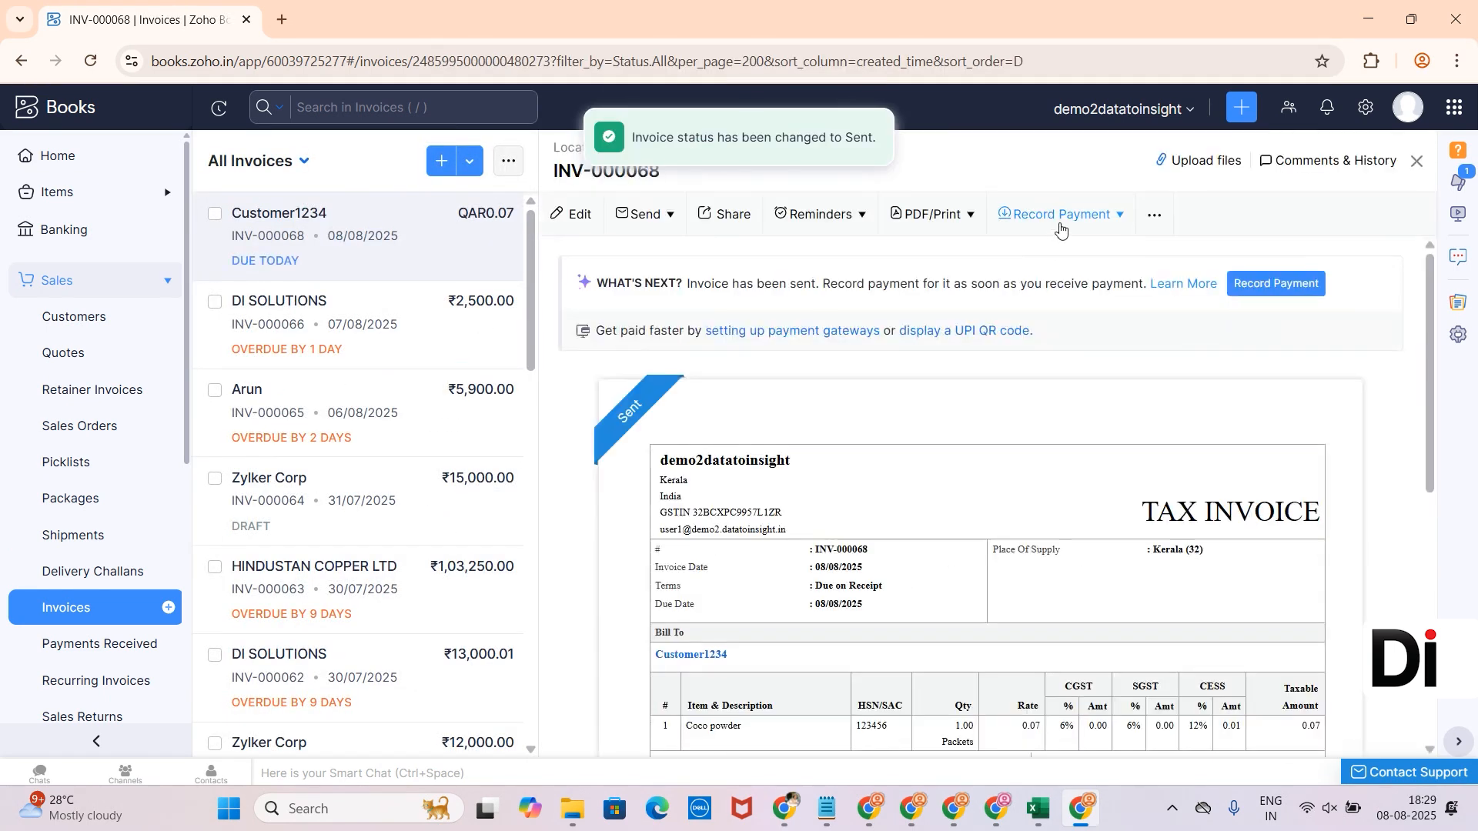
pyautogui.click(1053, 224)
pyautogui.click(1069, 257)
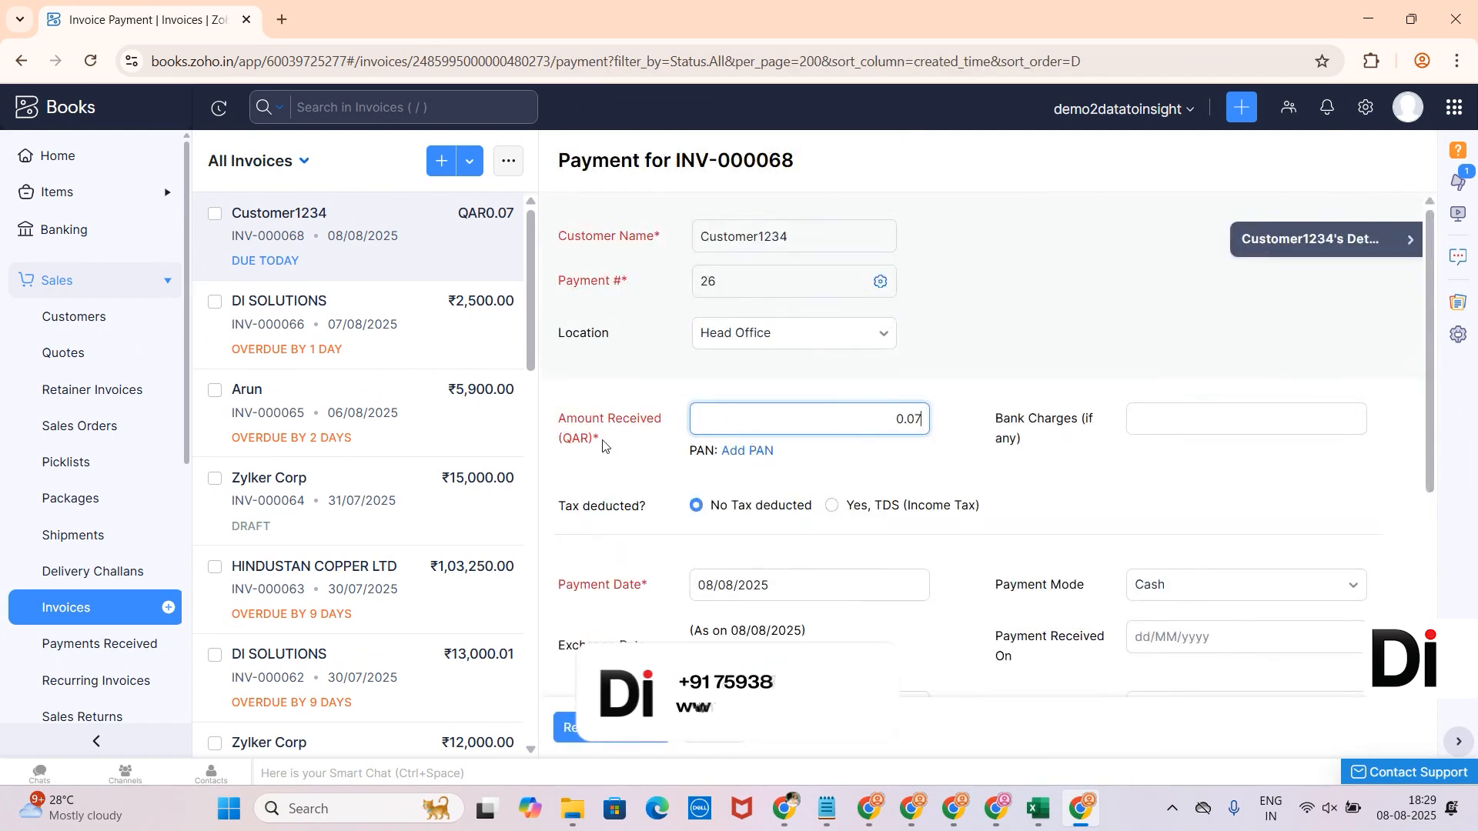
pyautogui.moveTo(590, 434); pyautogui.dragTo(561, 446)
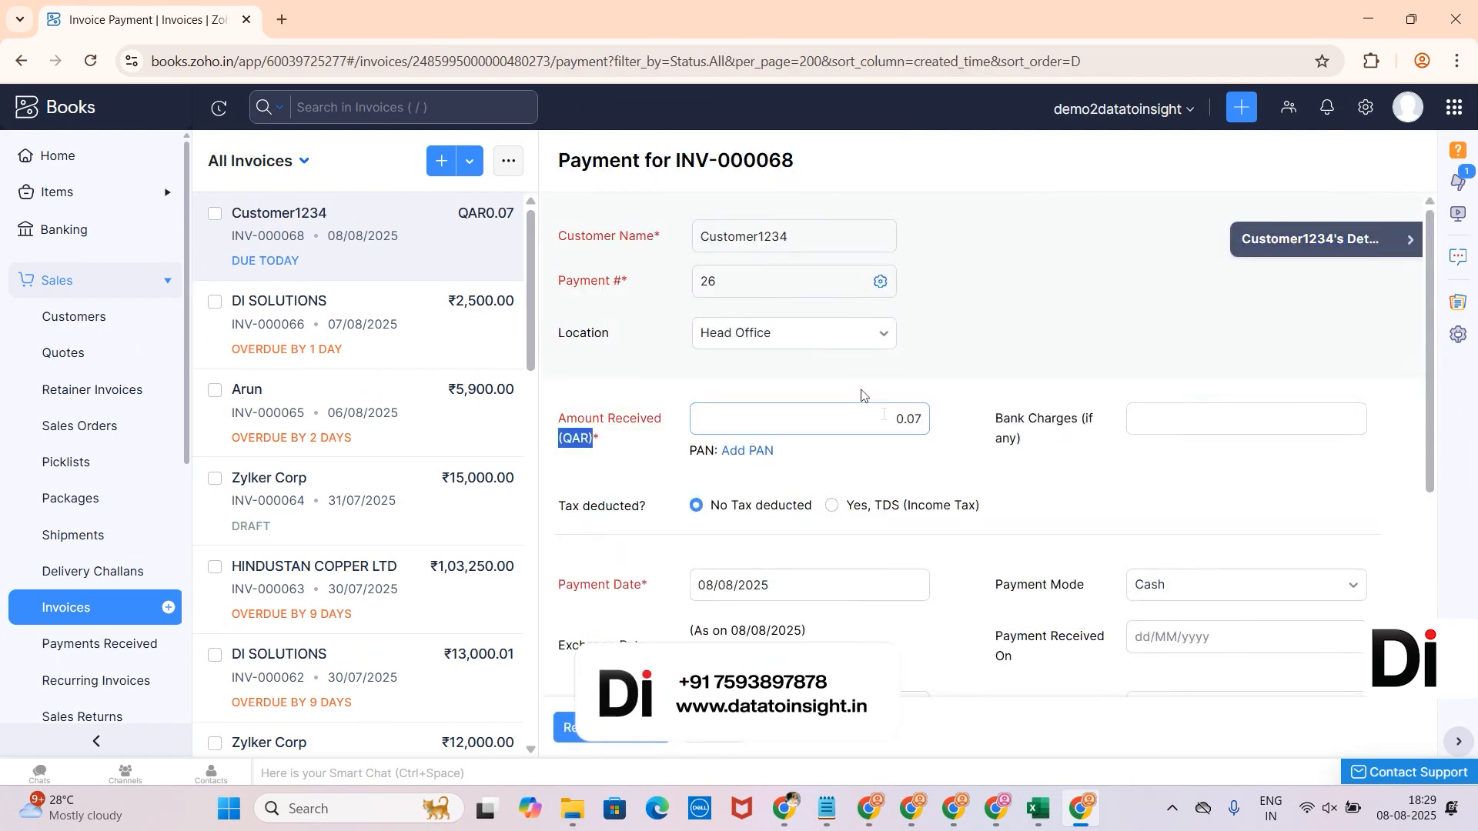
pyautogui.moveTo(917, 417); pyautogui.dragTo(926, 416)
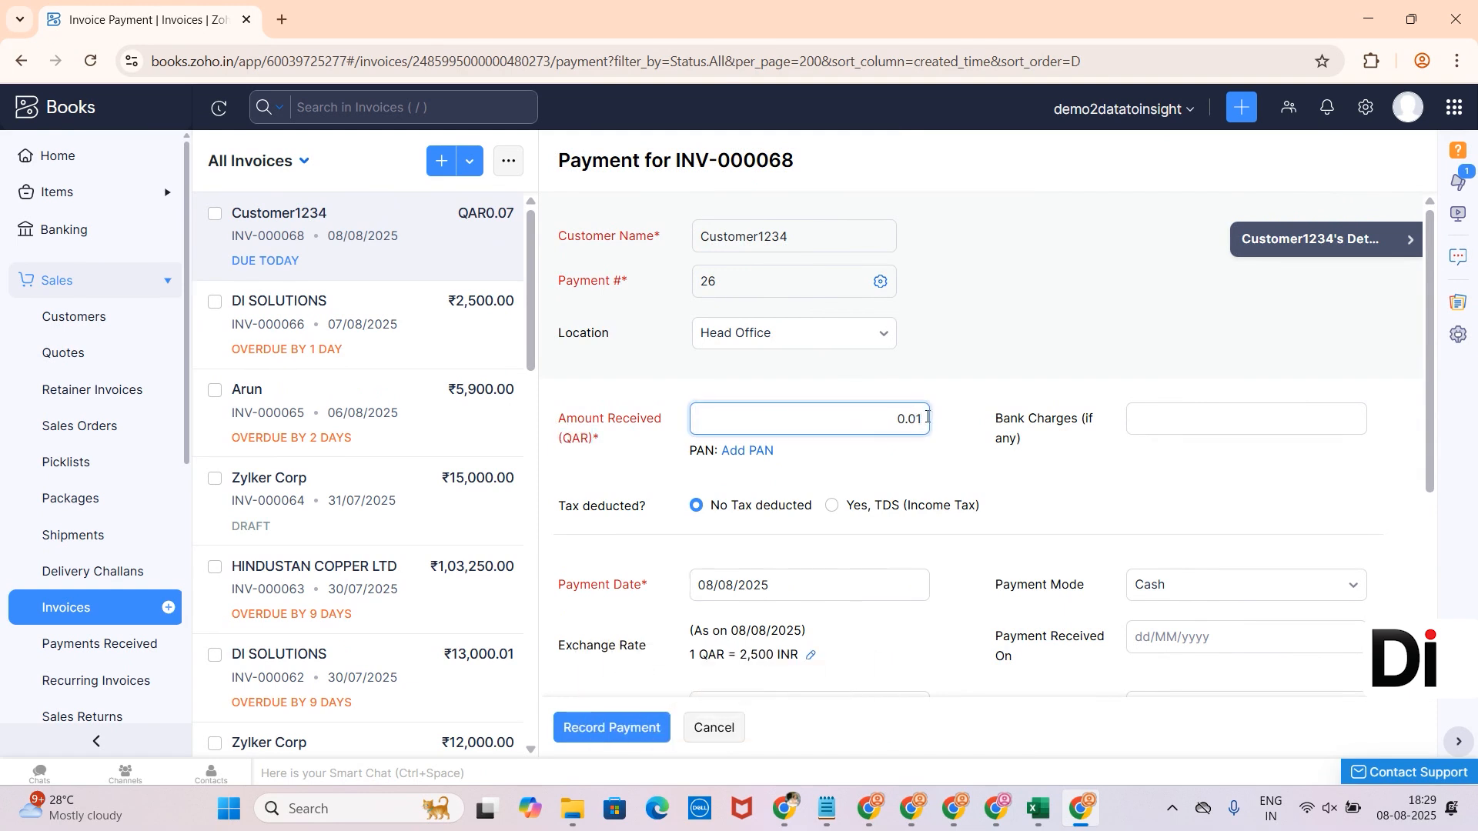
pyautogui.click(1032, 501)
pyautogui.scroll(-2, 1031, 502)
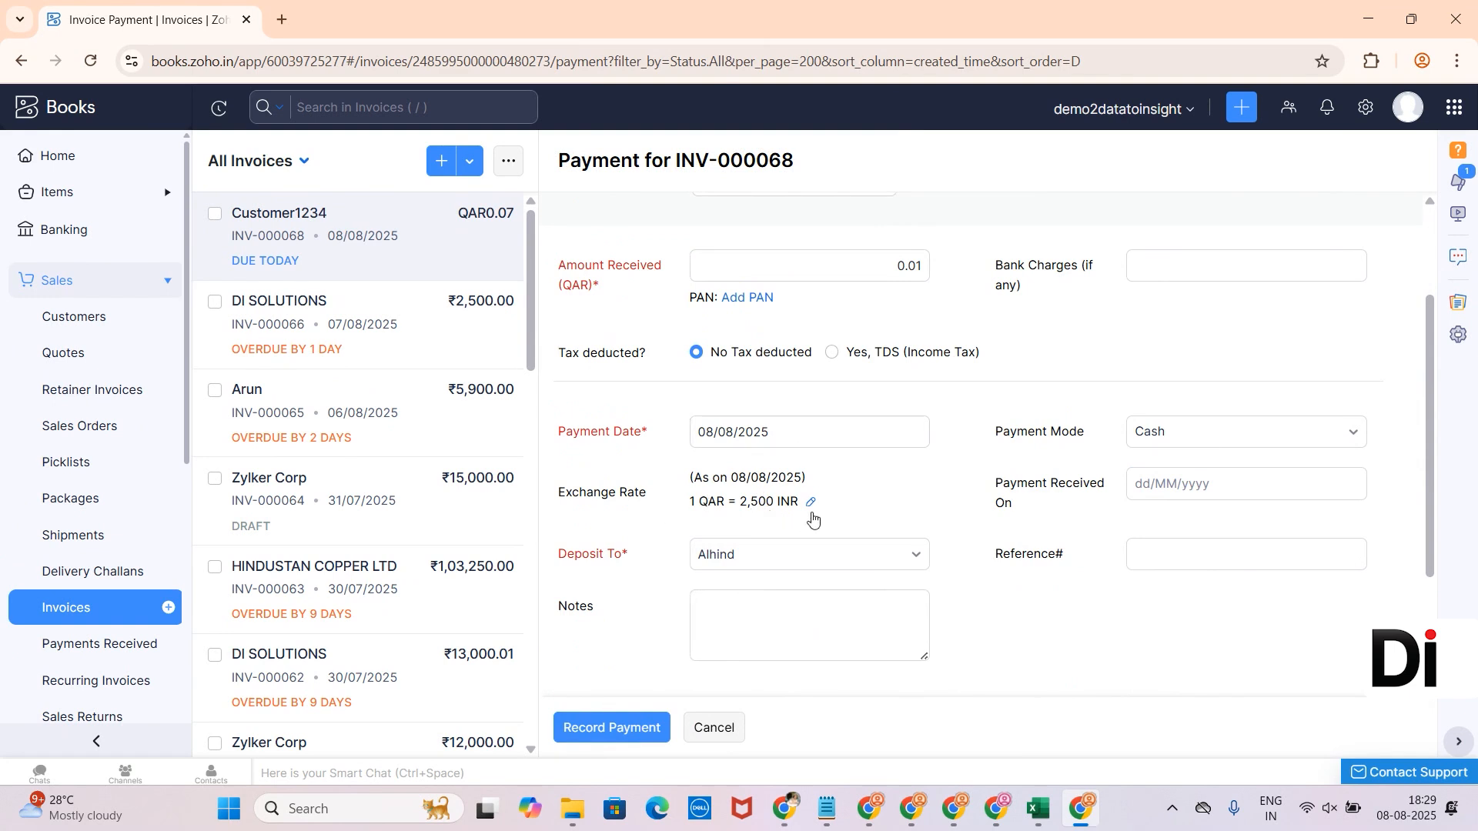
# - Change the payment's exchange rate from 2500 to 3000 INR and record the payment
pyautogui.click(812, 514)
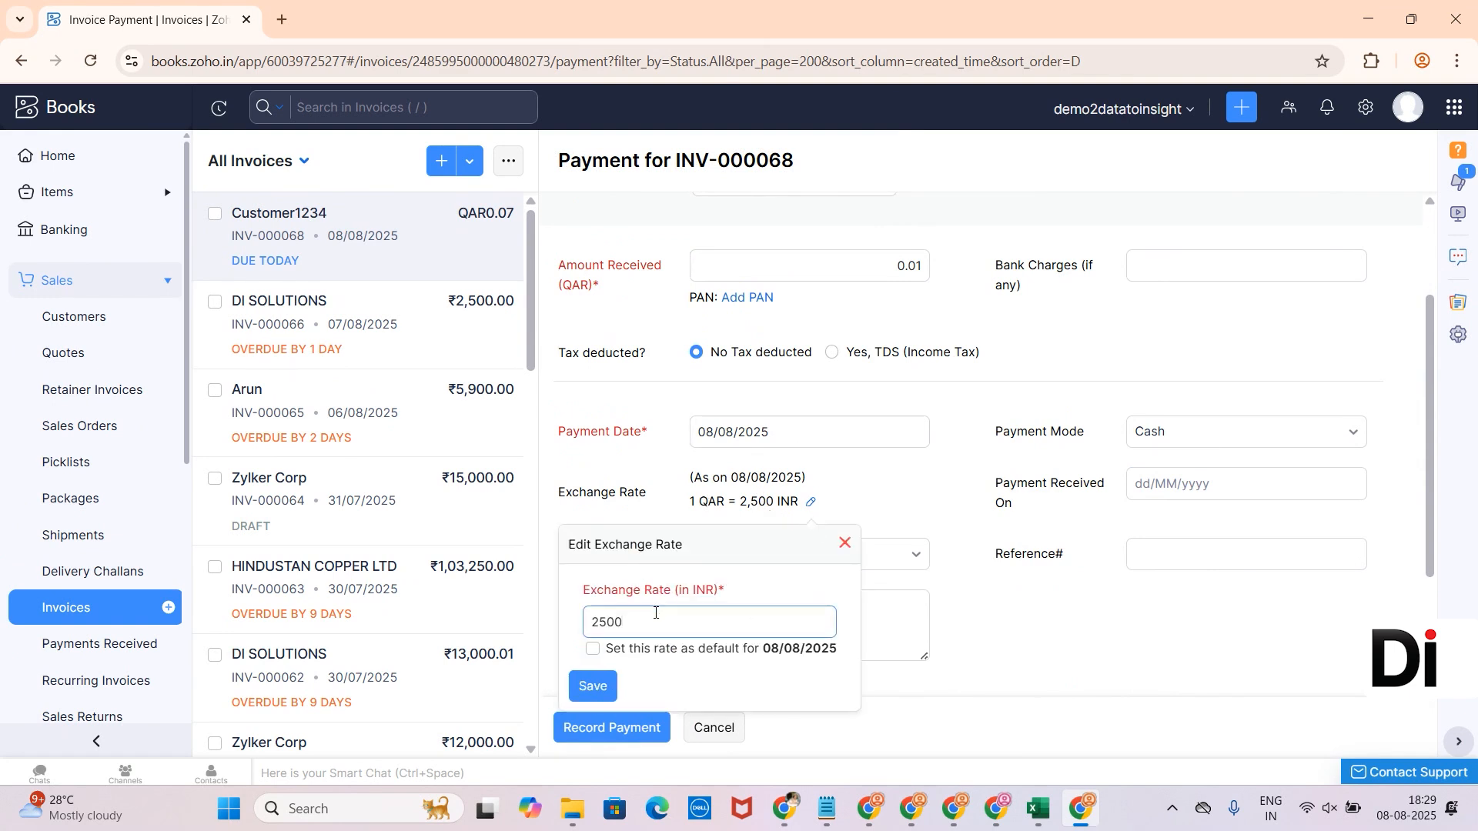
pyautogui.moveTo(655, 613); pyautogui.dragTo(567, 621)
pyautogui.press('BackSpace')
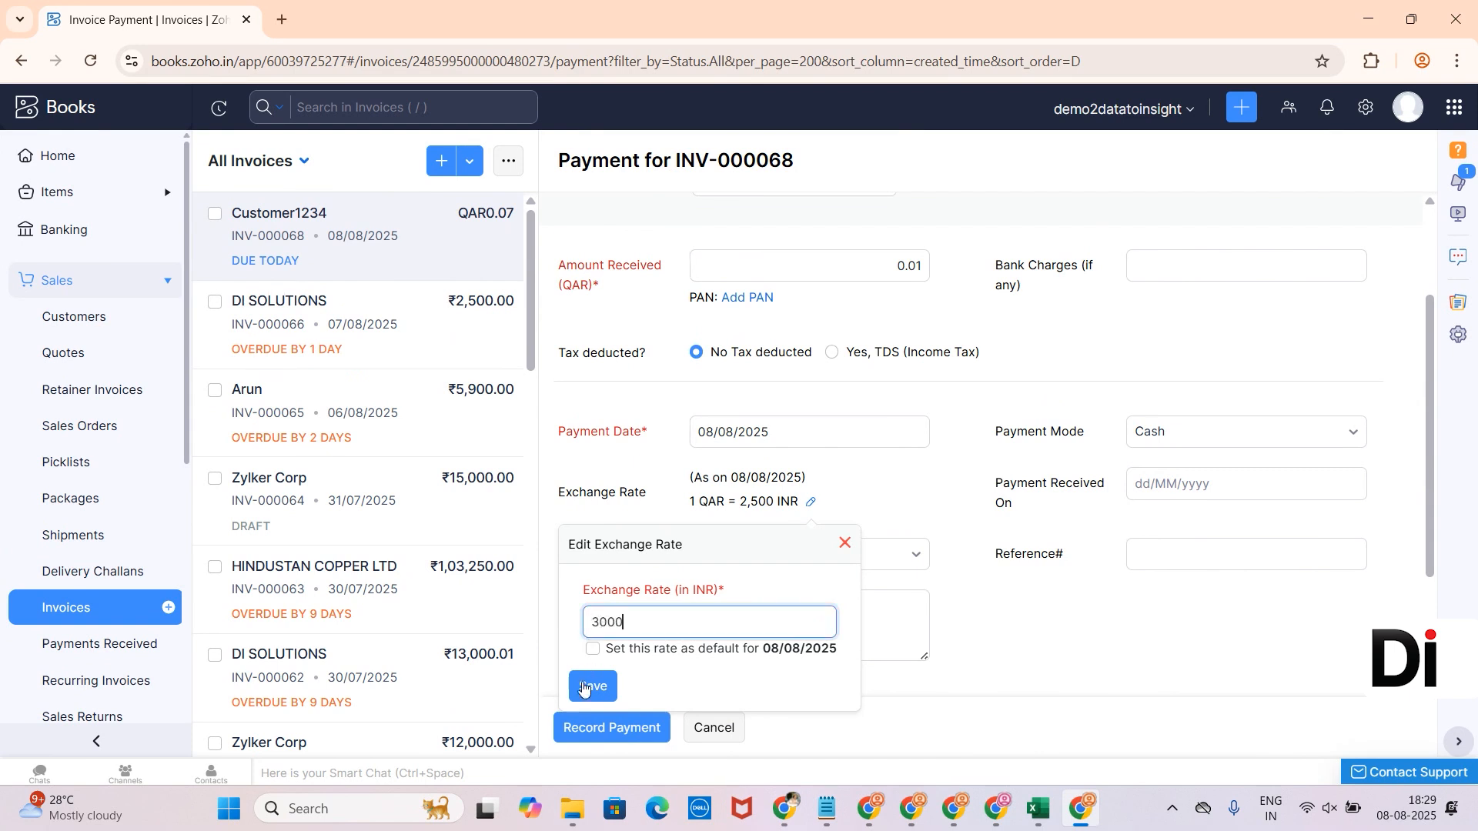
pyautogui.click(583, 688)
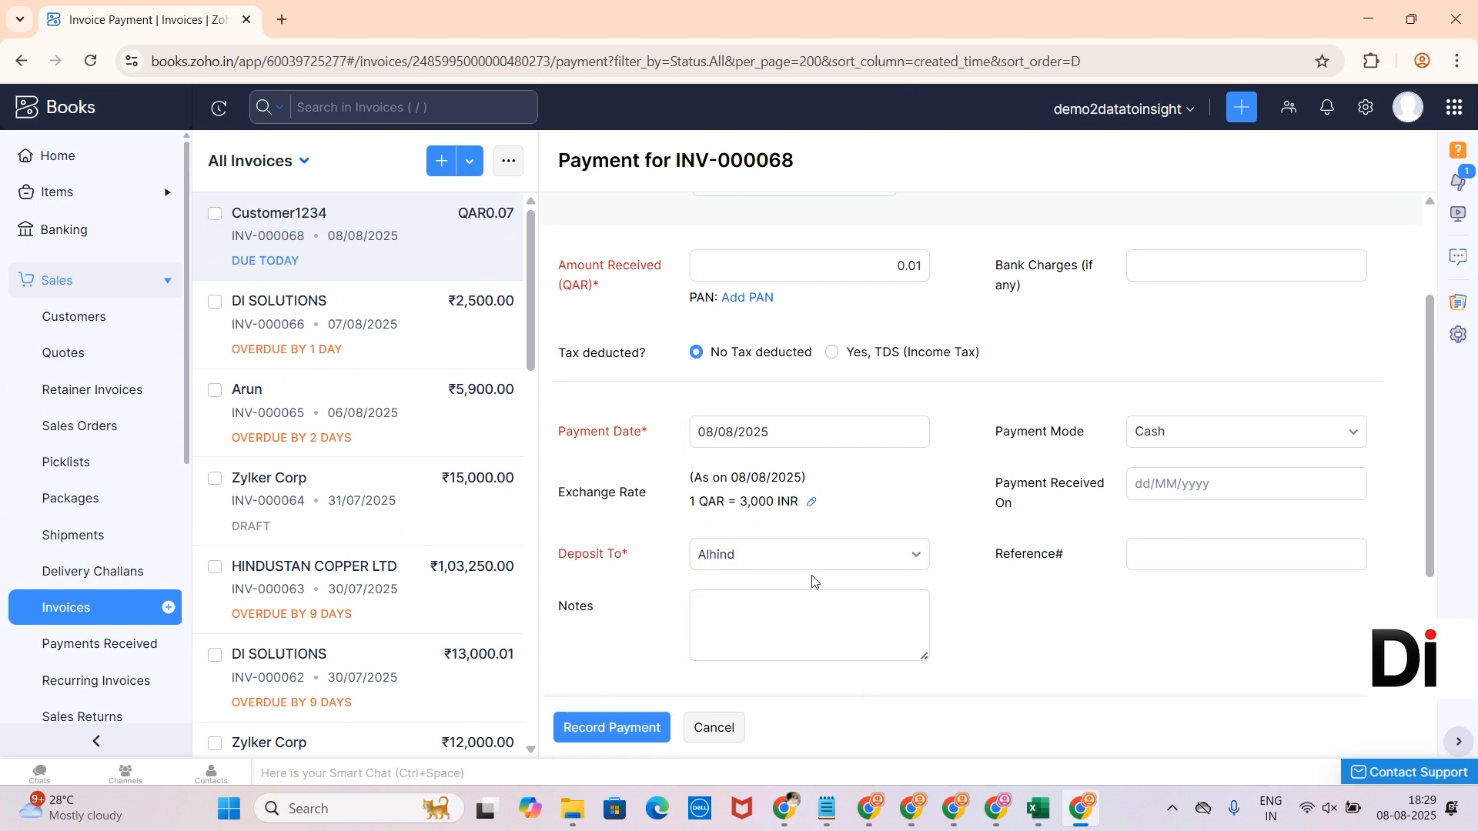
pyautogui.click(624, 737)
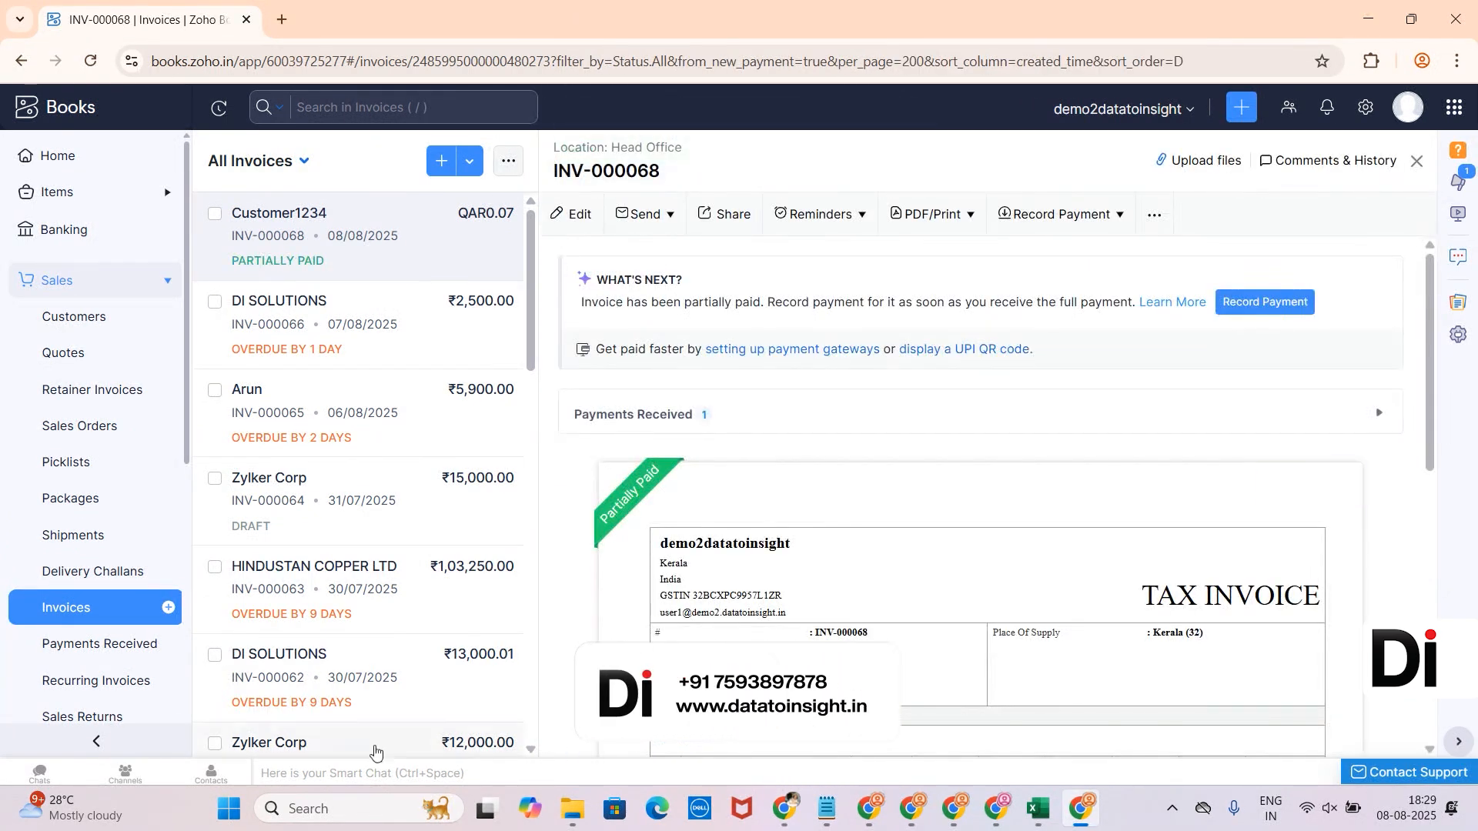
# - Find the Realized Gain or Loss report by searching 'curr' and confirm the 2.00 INR gain on the QAR payment
pyautogui.scroll(-5, 49, 598)
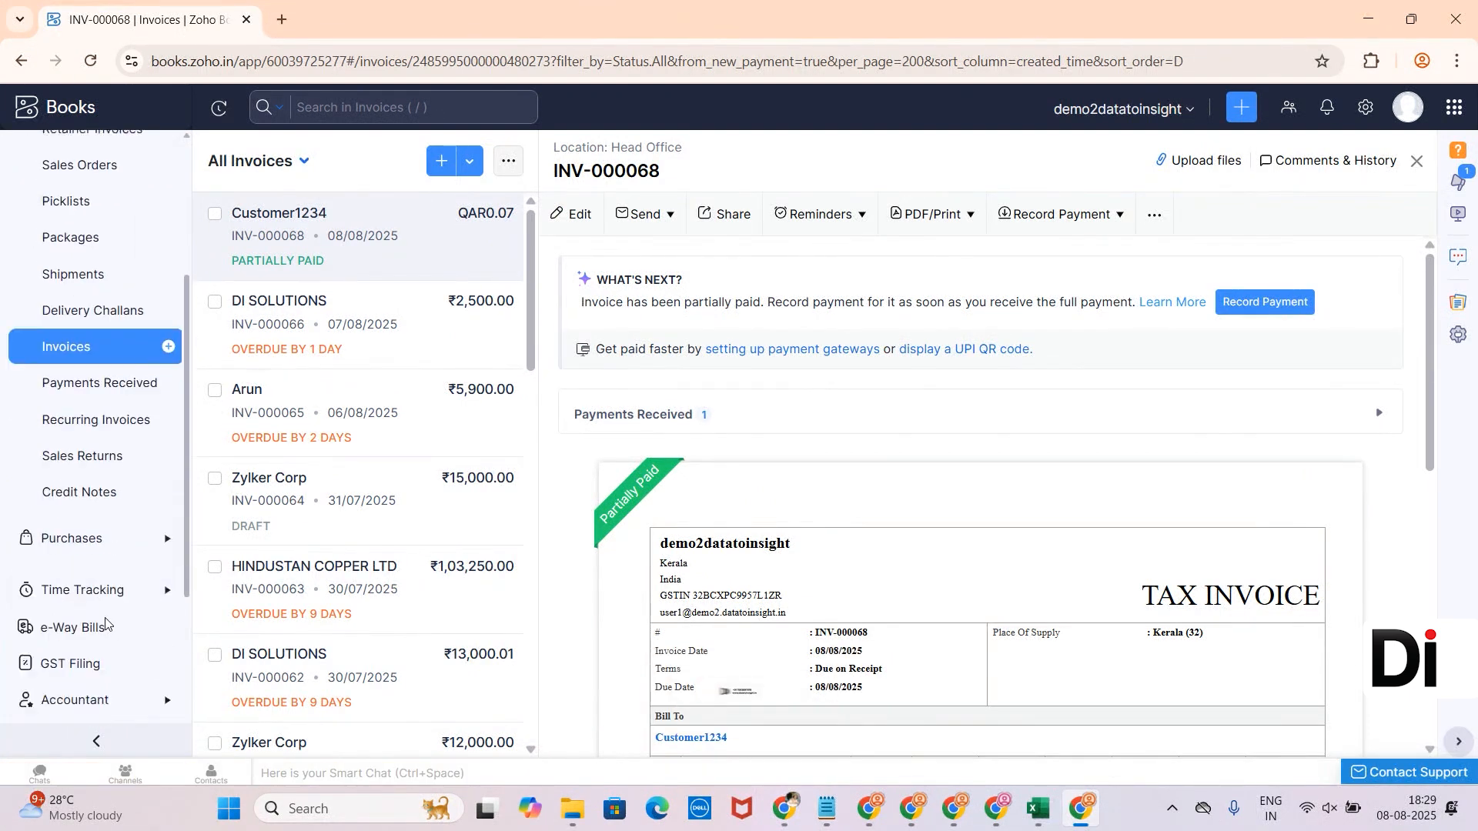
pyautogui.click(63, 590)
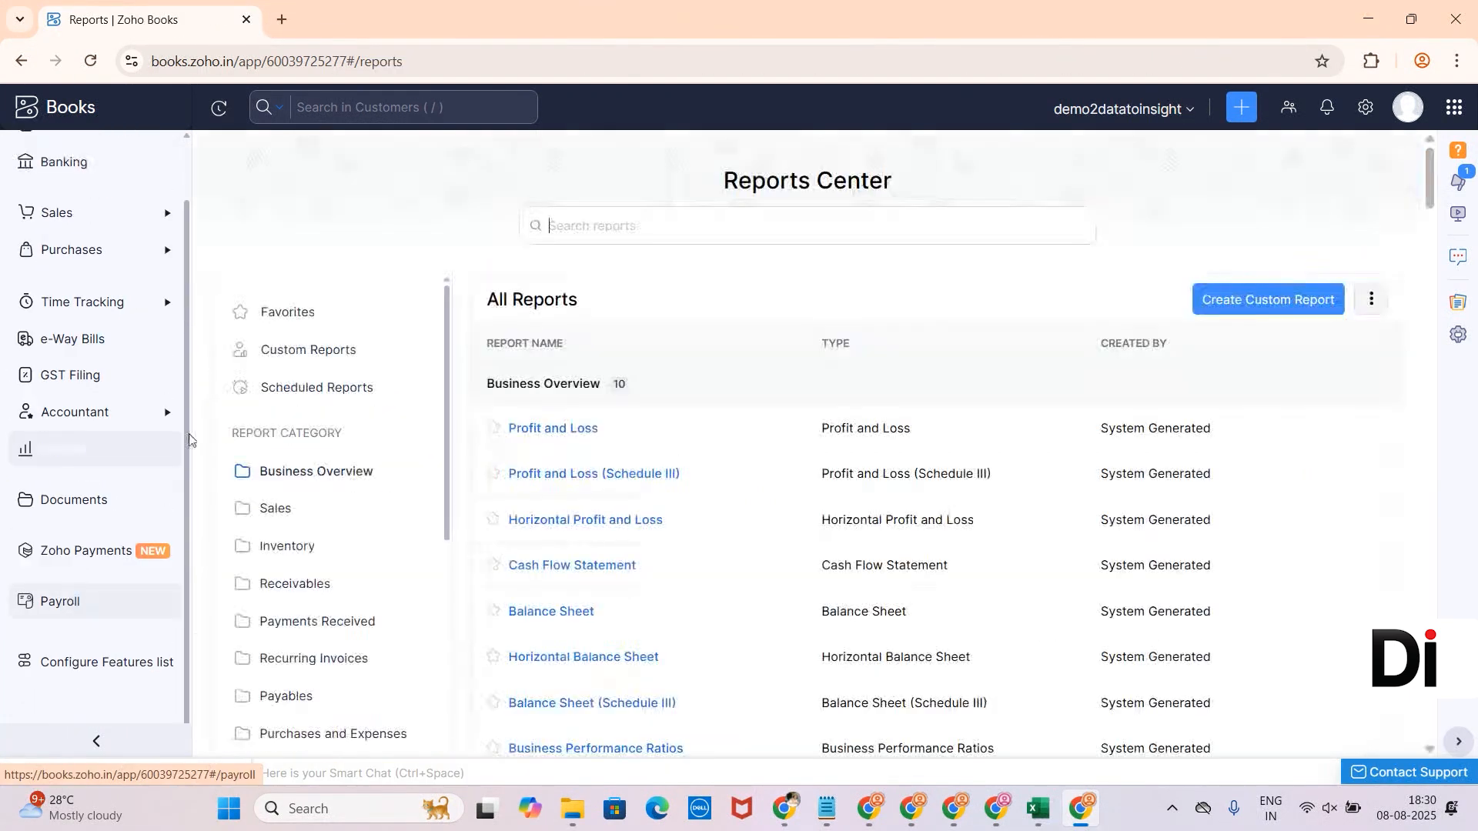
pyautogui.write('curr')
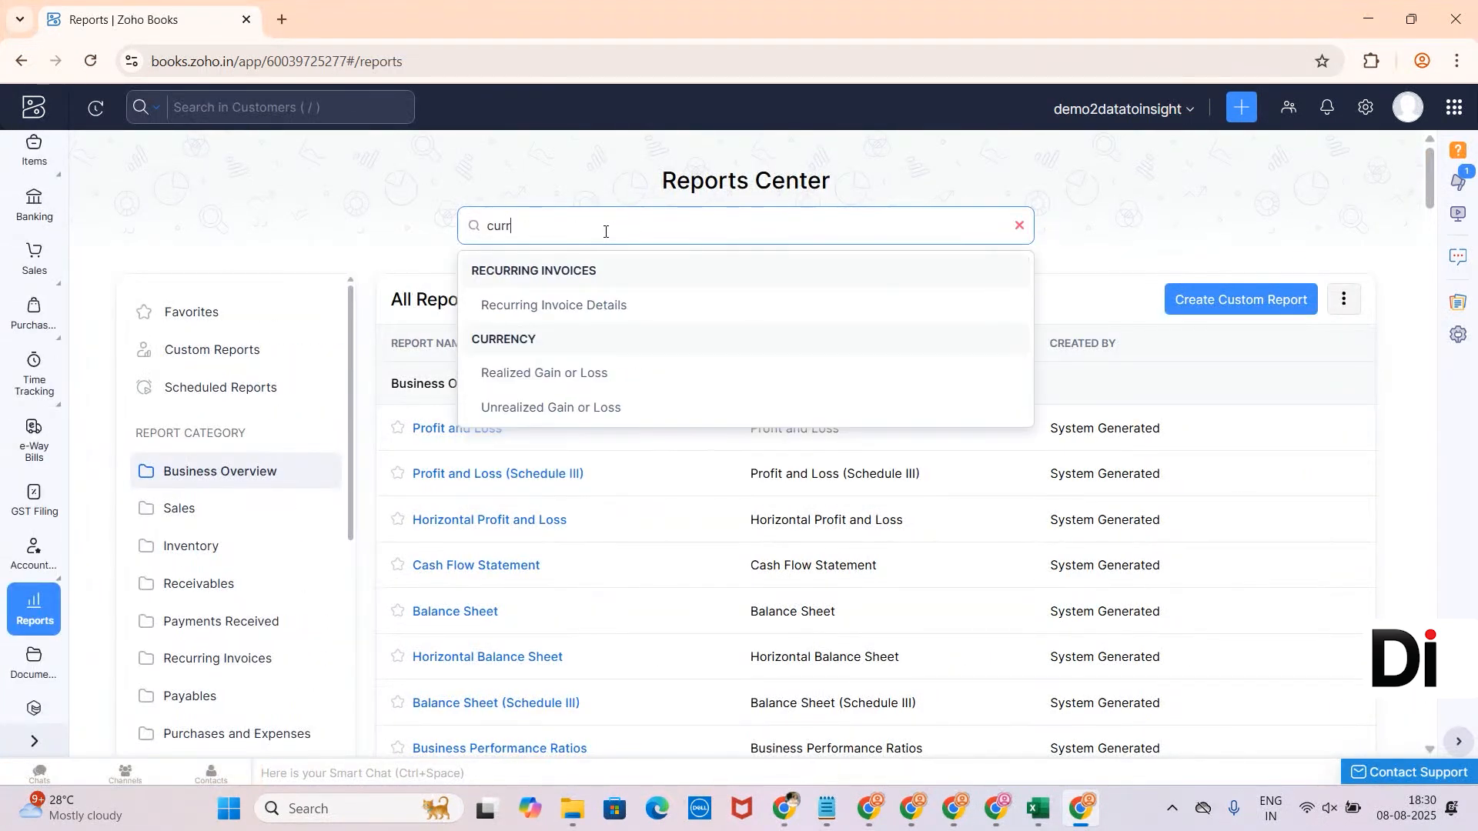
pyautogui.click(513, 376)
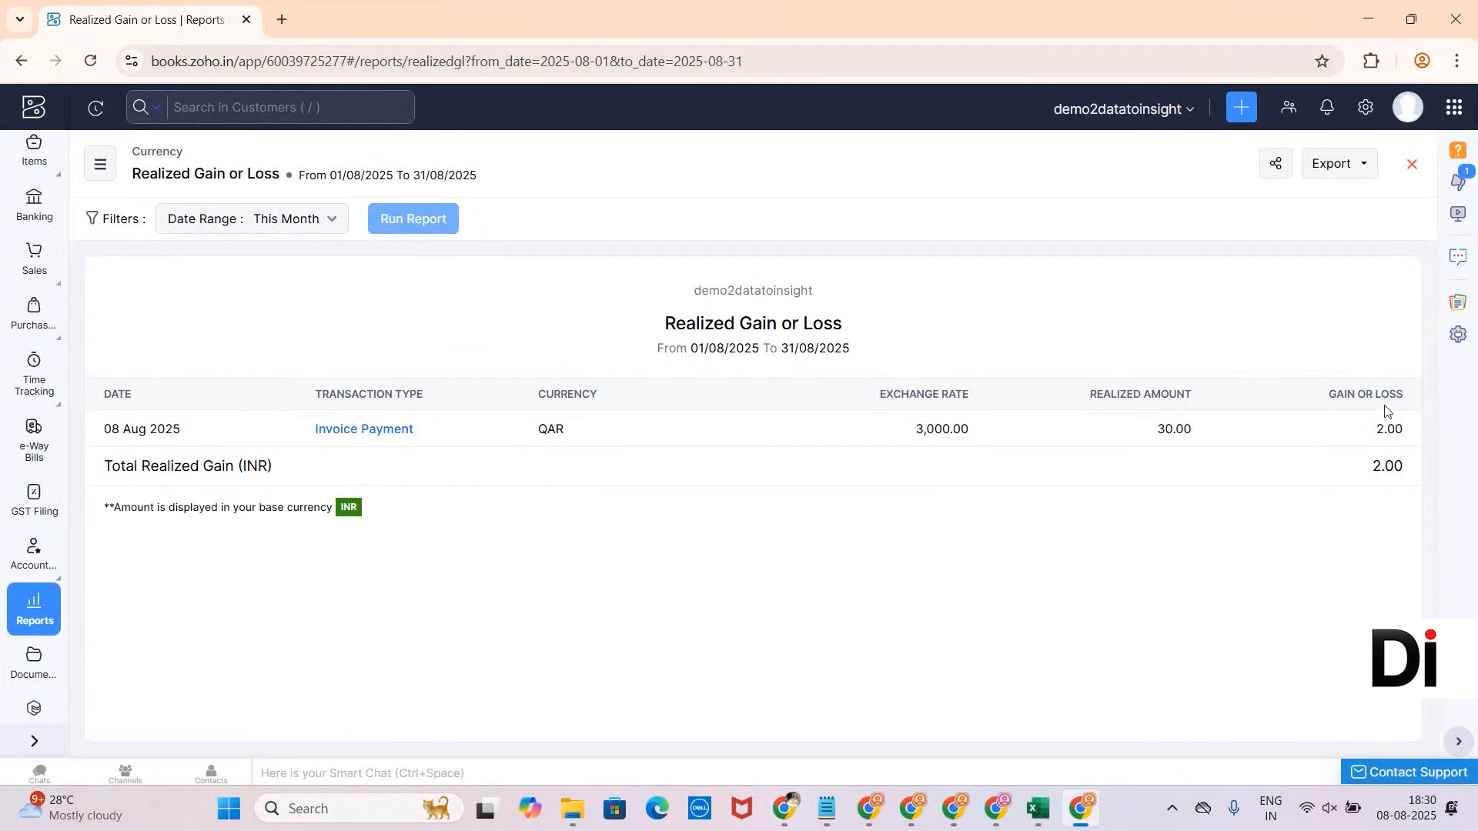
# - Open the Business Overview Profit and Loss report and review Exchange Gain or Loss at -2.00
pyautogui.click(34, 608)
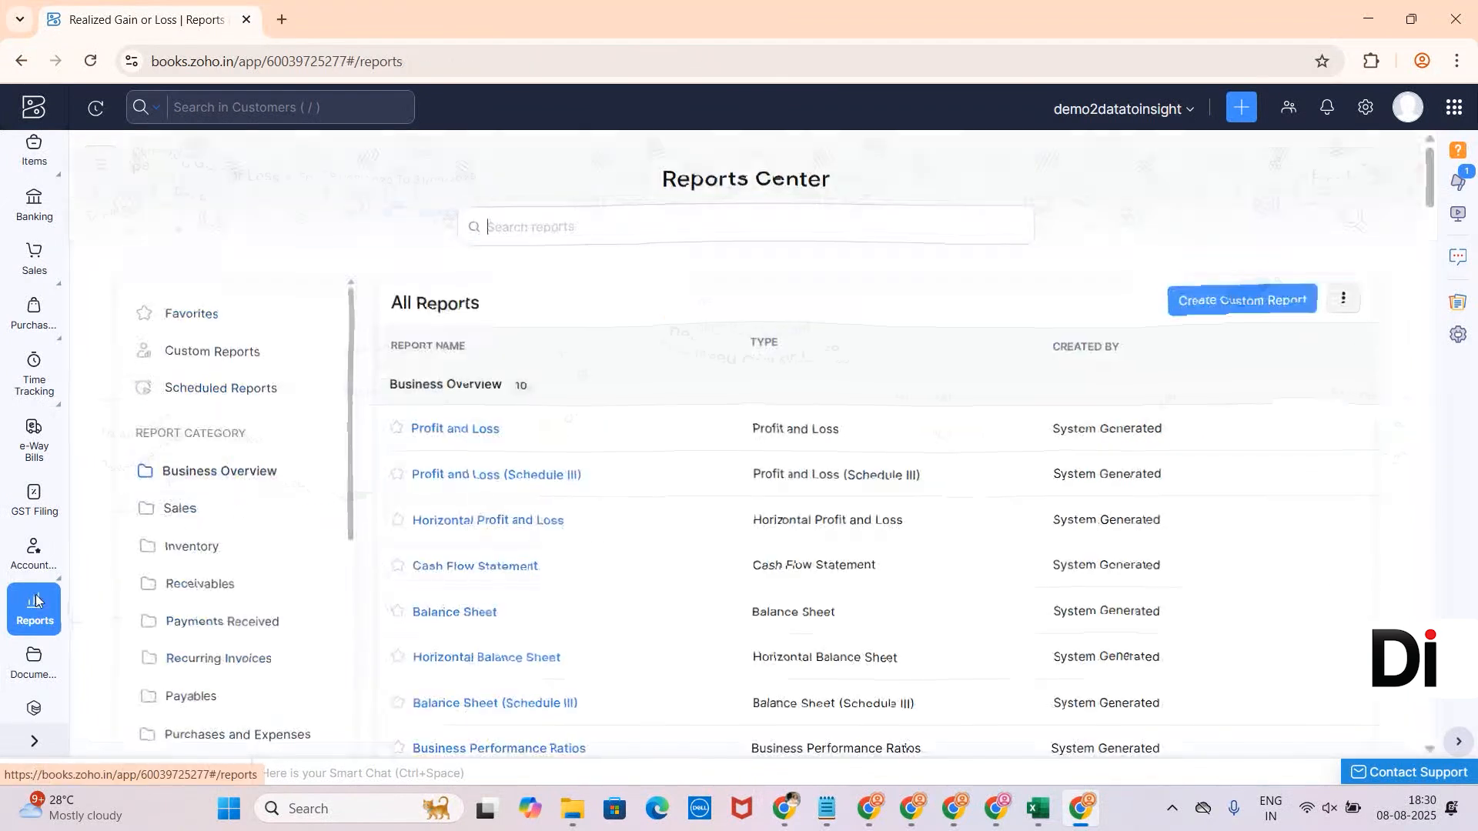
pyautogui.click(247, 469)
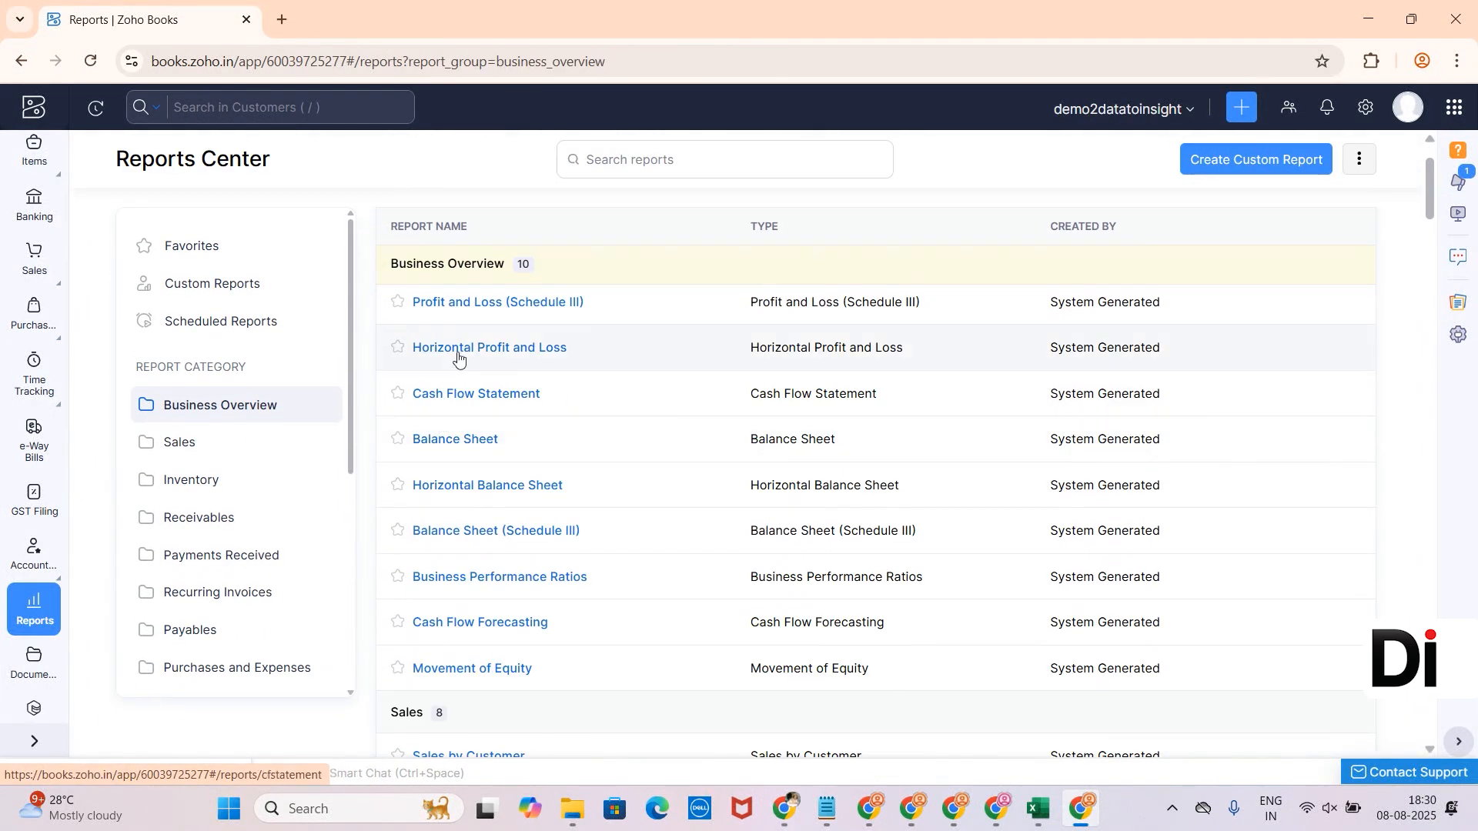
pyautogui.click(454, 431)
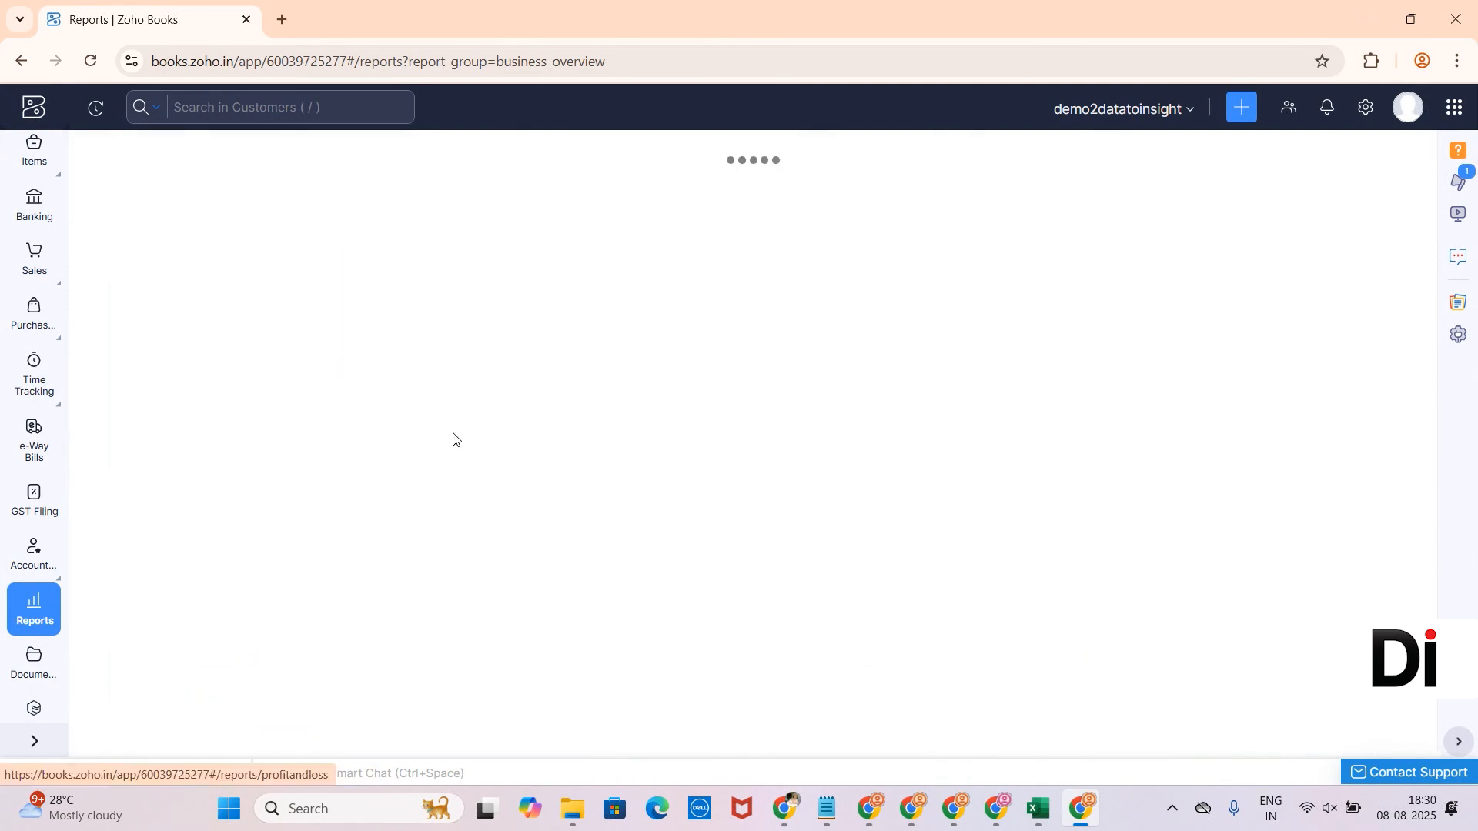
pyautogui.scroll(-5, 453, 440)
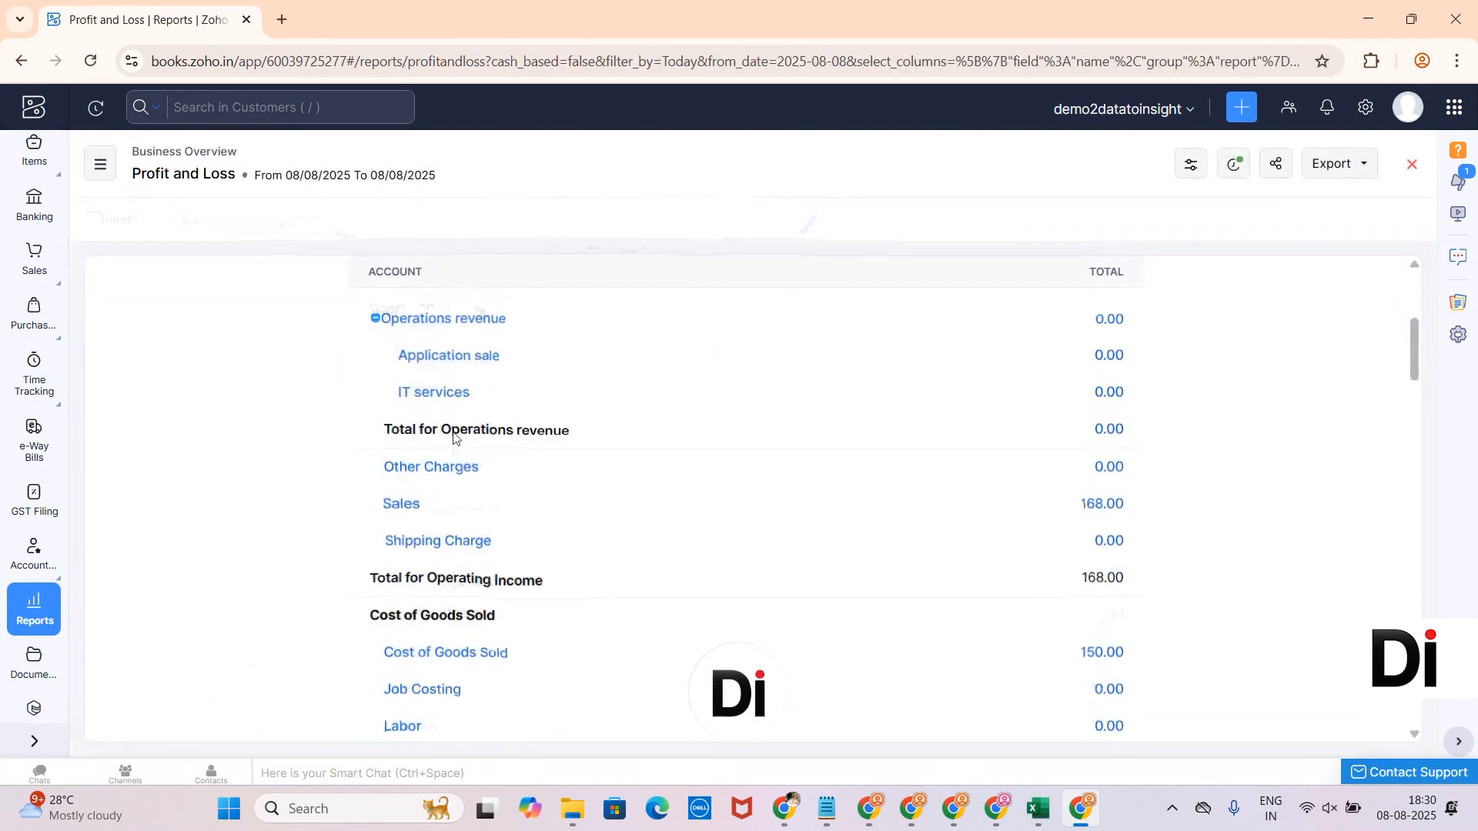
pyautogui.scroll(5, 453, 436)
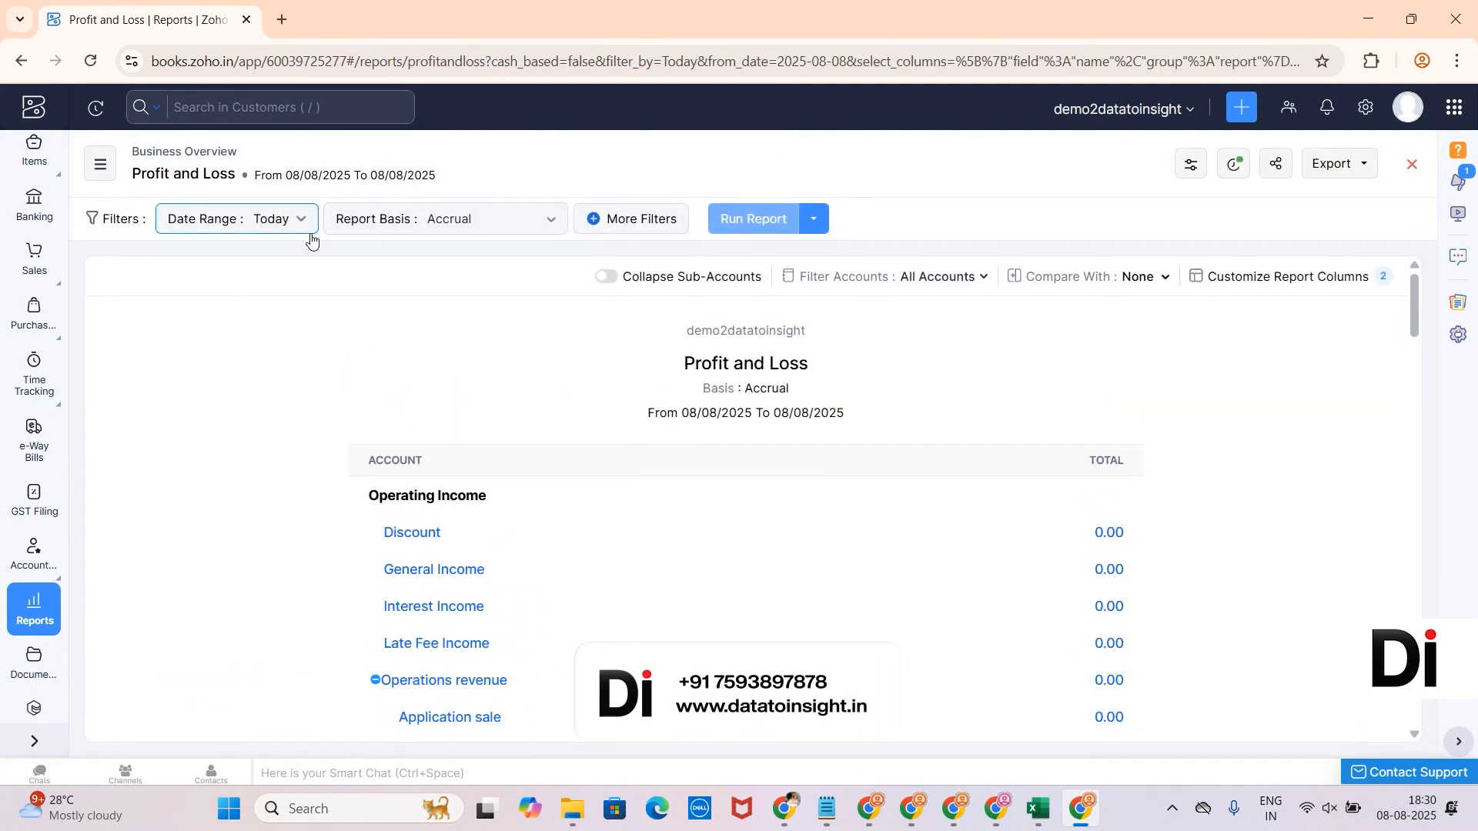
pyautogui.scroll(-3, 501, 520)
pyautogui.scroll(-10, 501, 521)
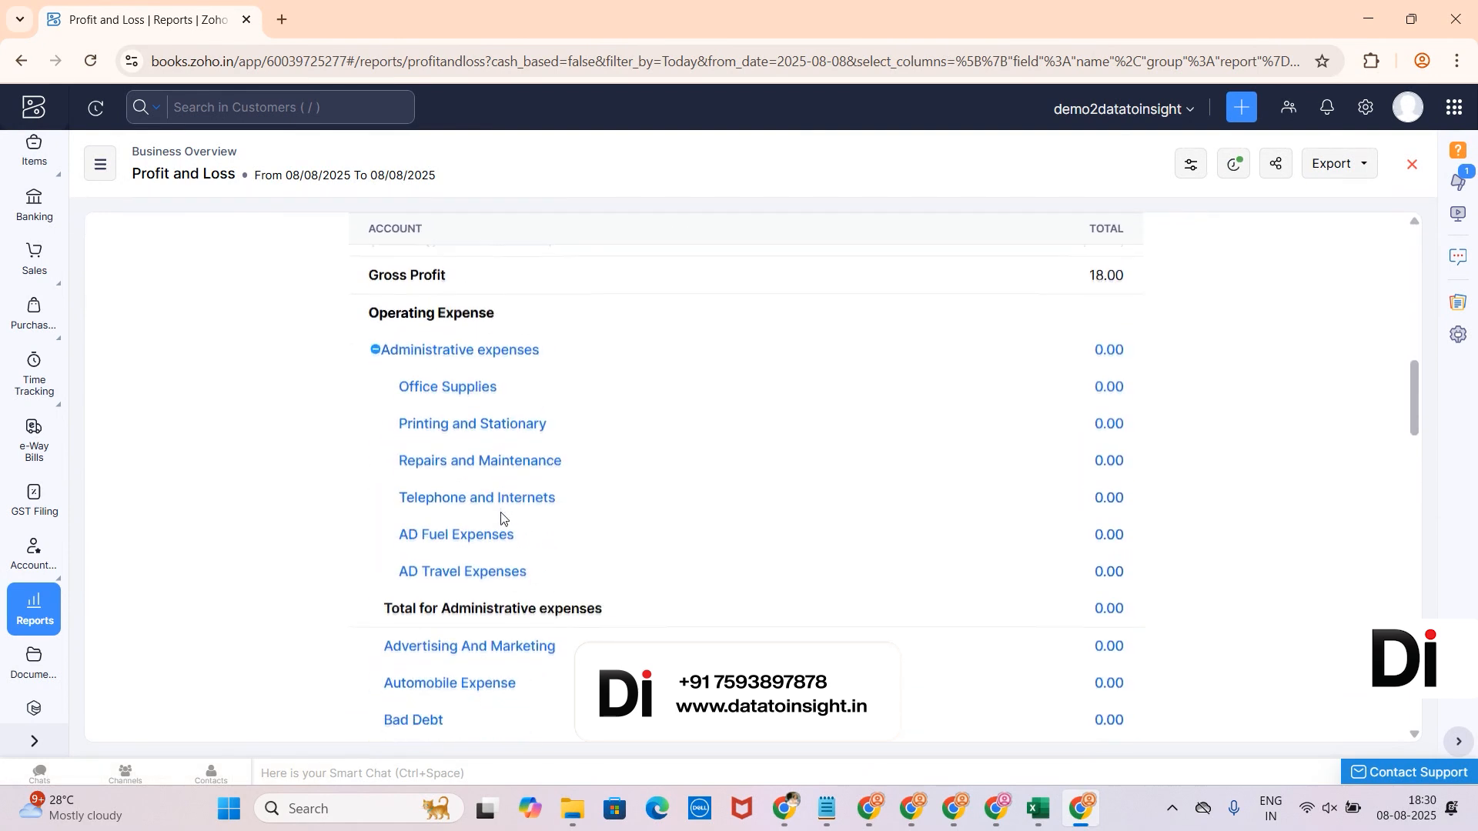
pyautogui.scroll(-10, 502, 520)
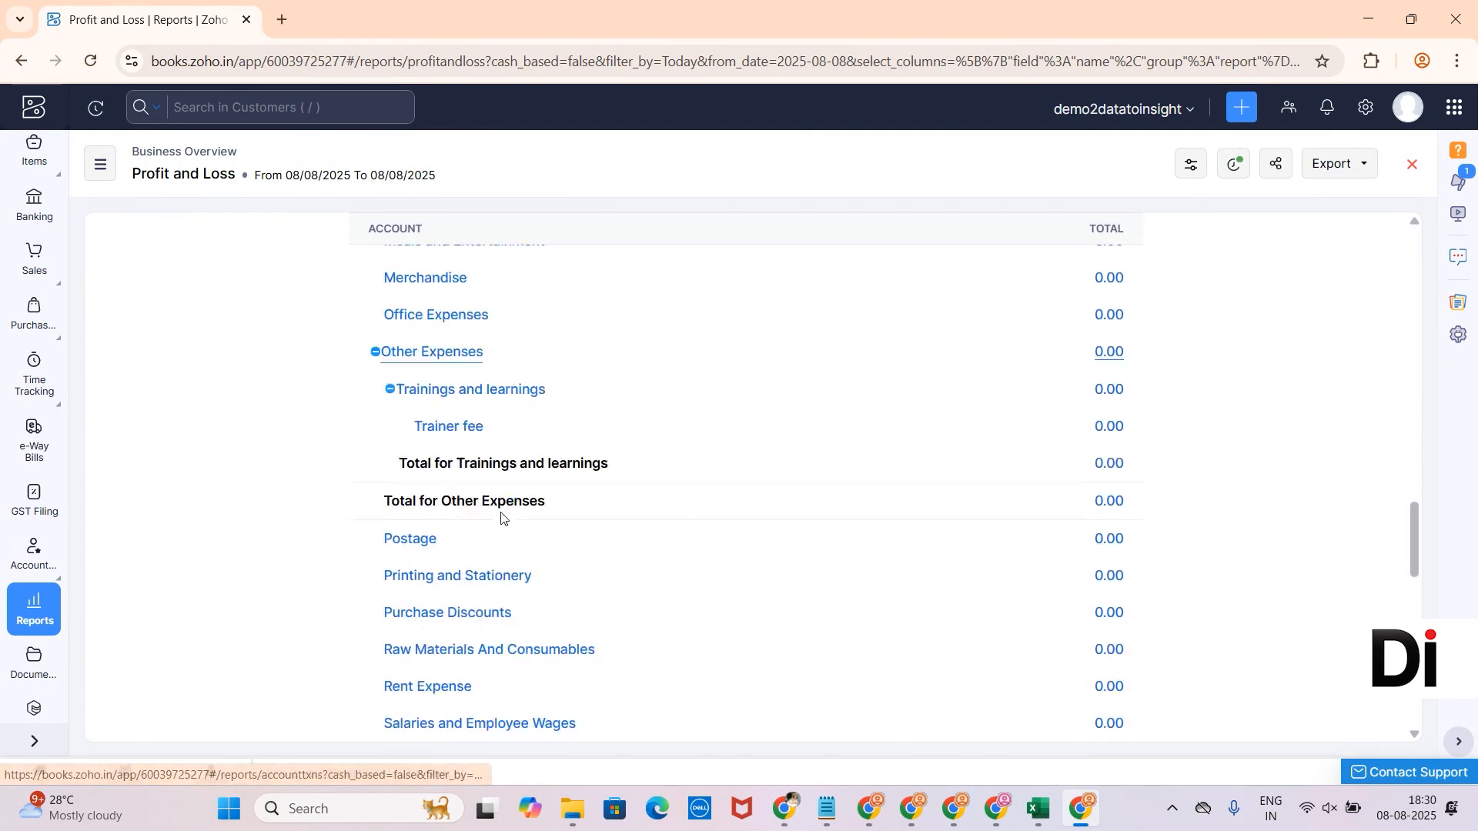
pyautogui.scroll(-10, 501, 520)
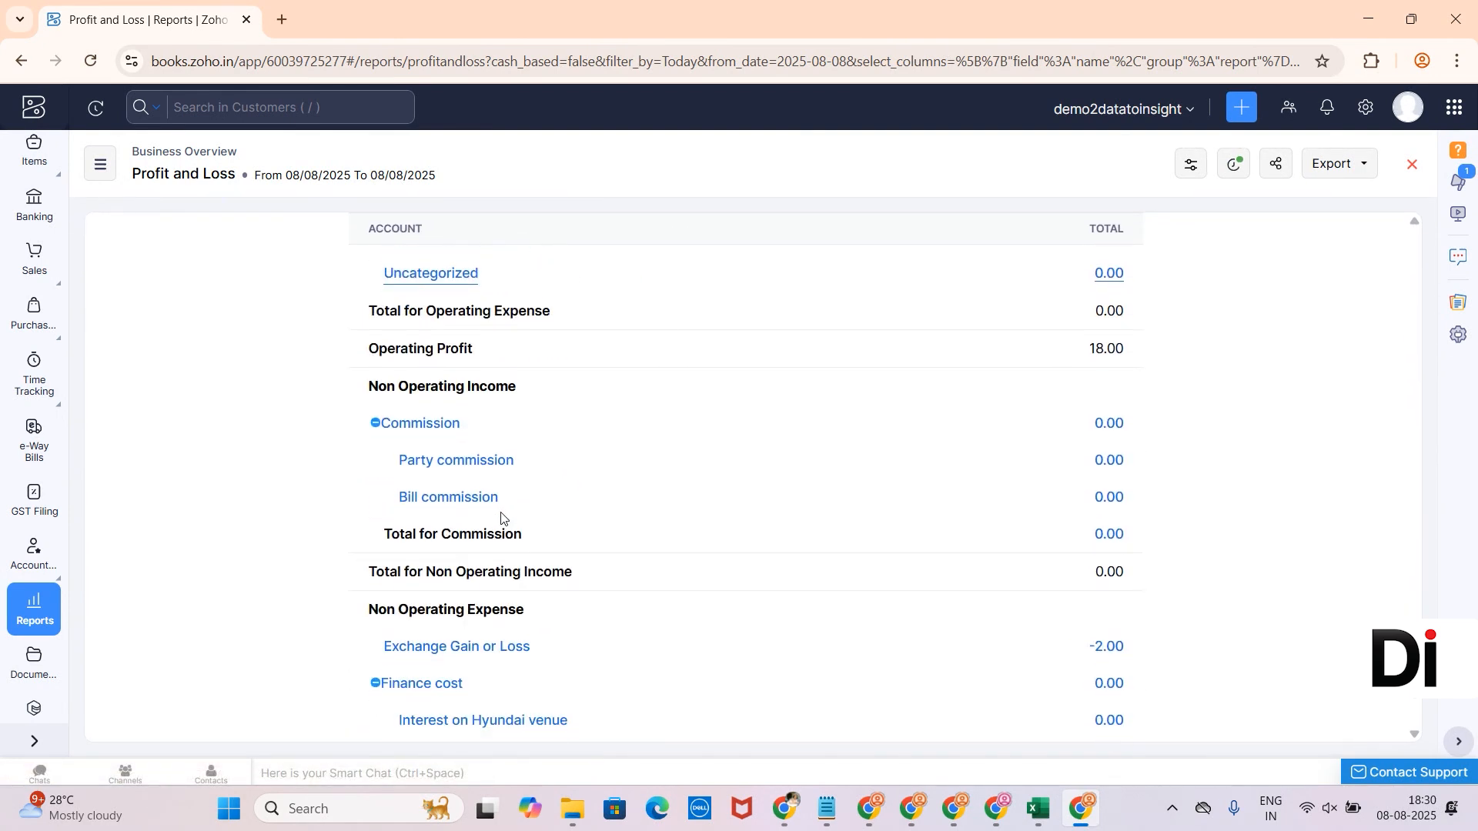